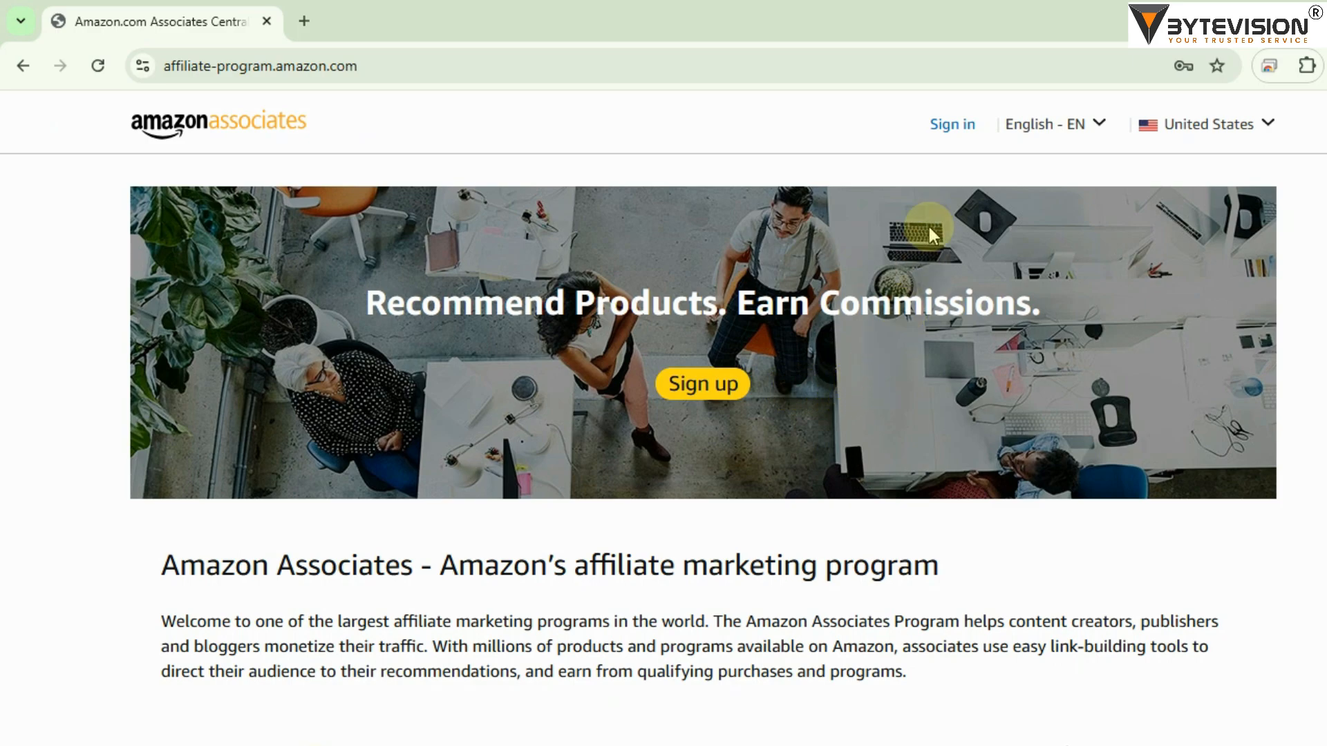
Switch the Associates Central site from United States to India (affiliate-program.amazon.in)
left_click(1266, 131)
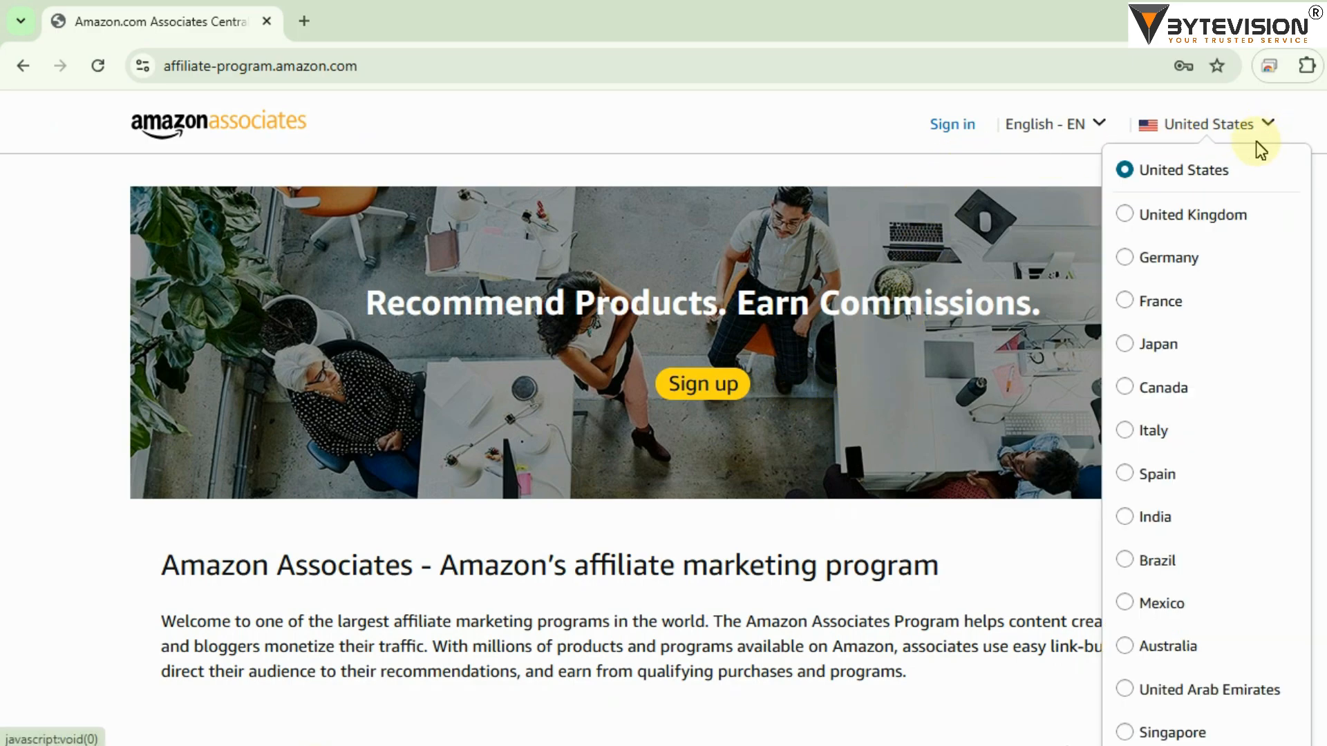
left_click(1152, 517)
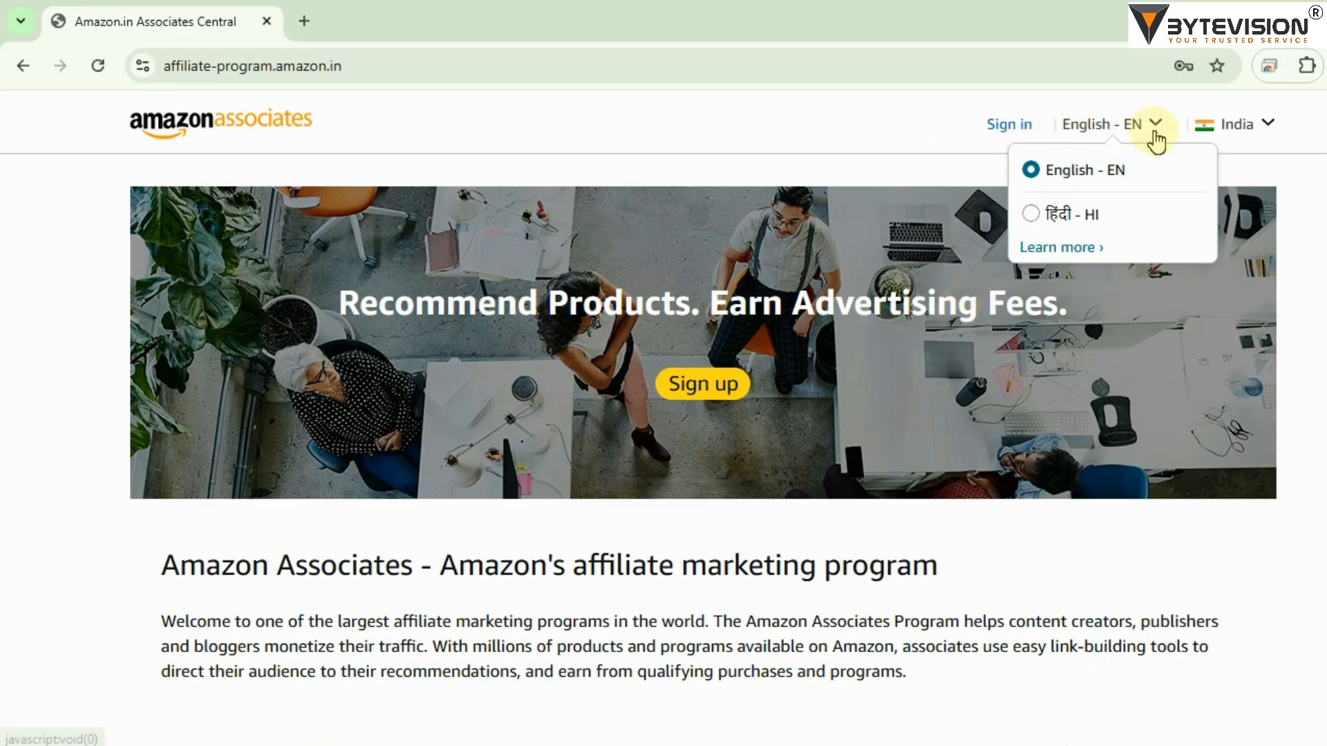
Sign in to the India Associates account with the saved e-mail and the account password
left_click(1003, 130)
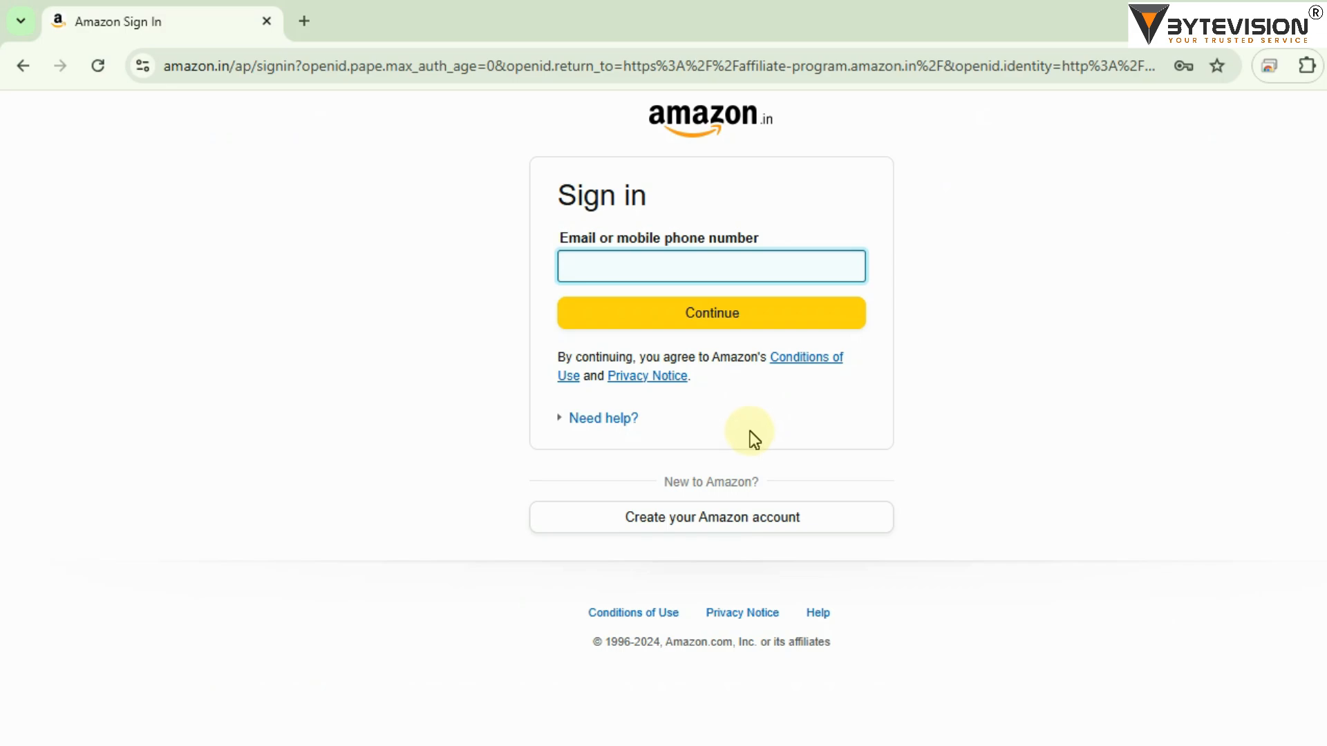
left_click(703, 520)
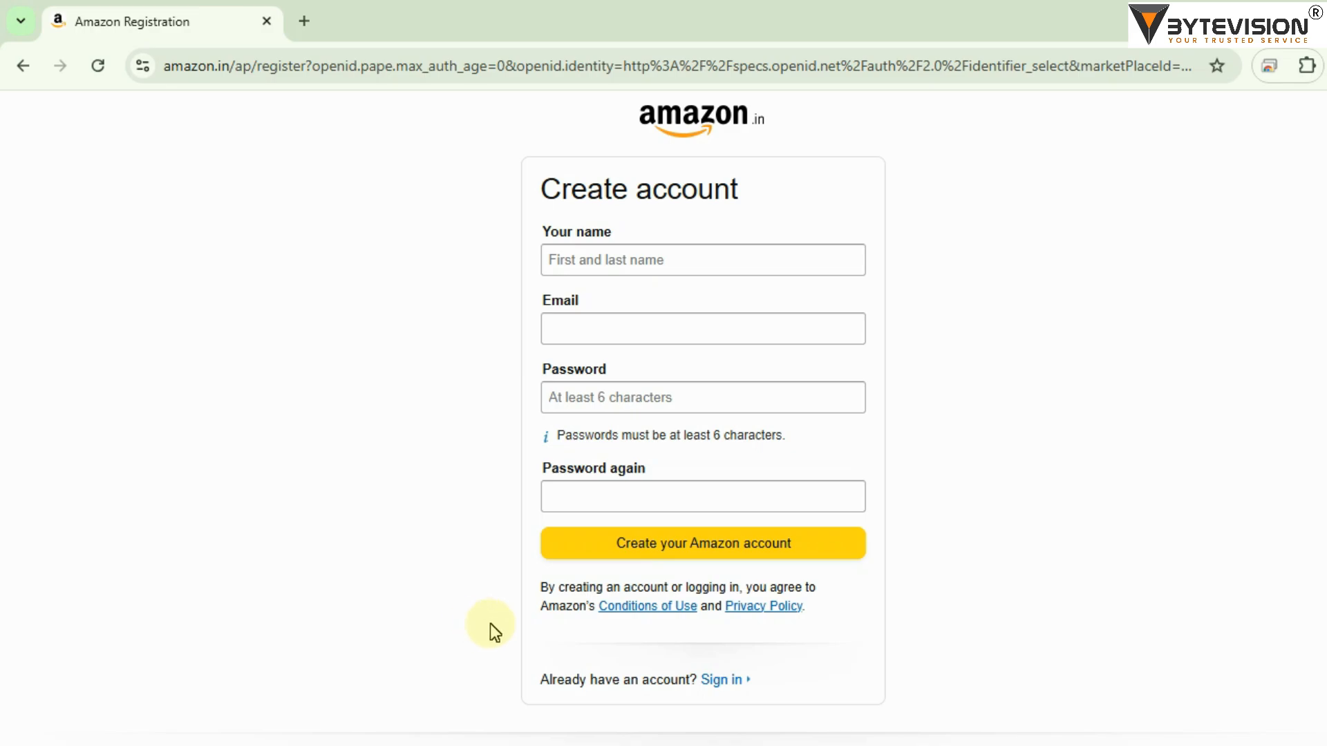
left_click(727, 682)
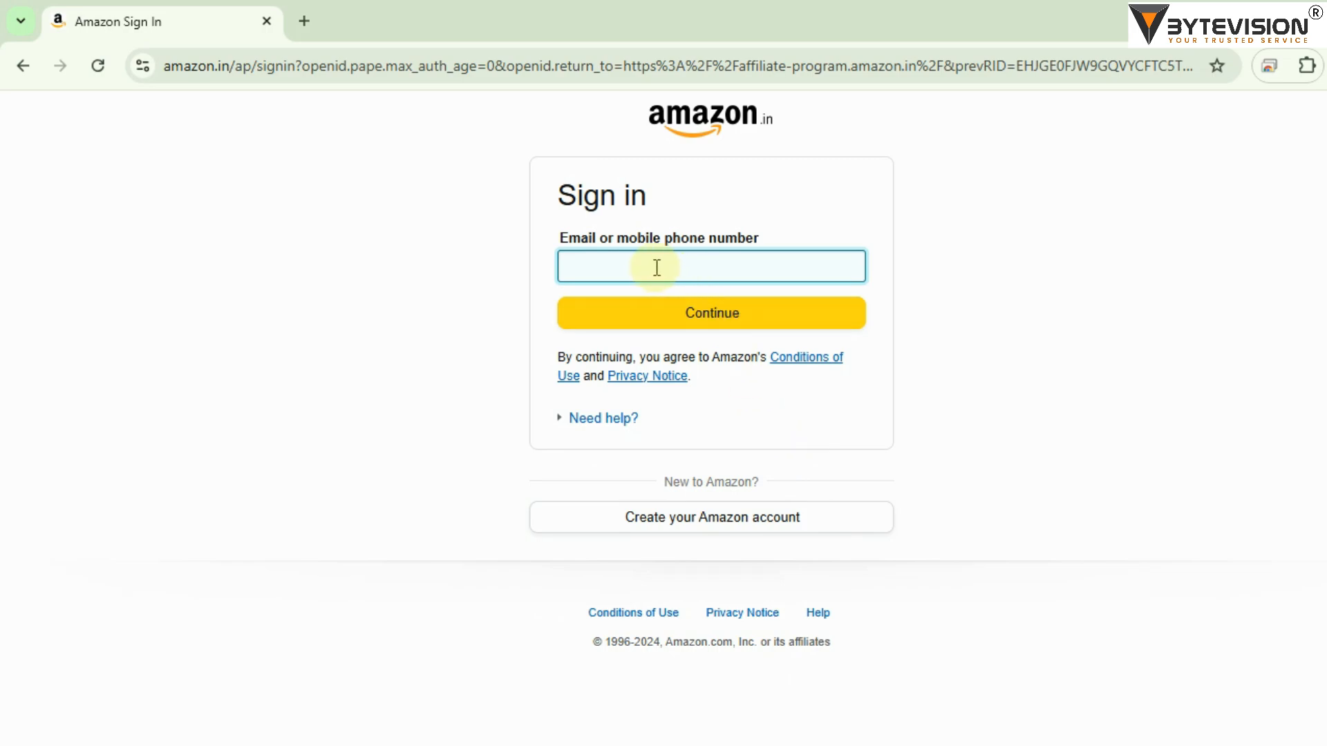
left_click(649, 267)
left_click(687, 323)
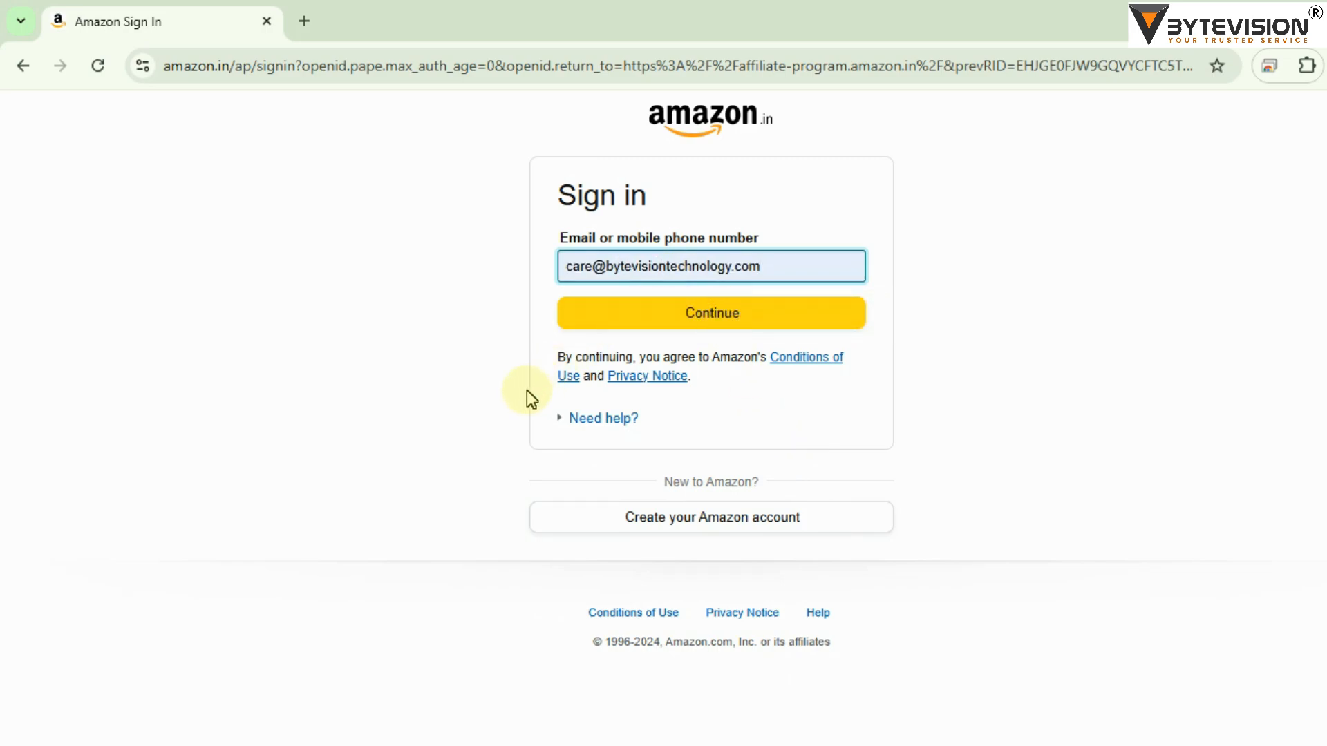
left_click(632, 313)
type("*")
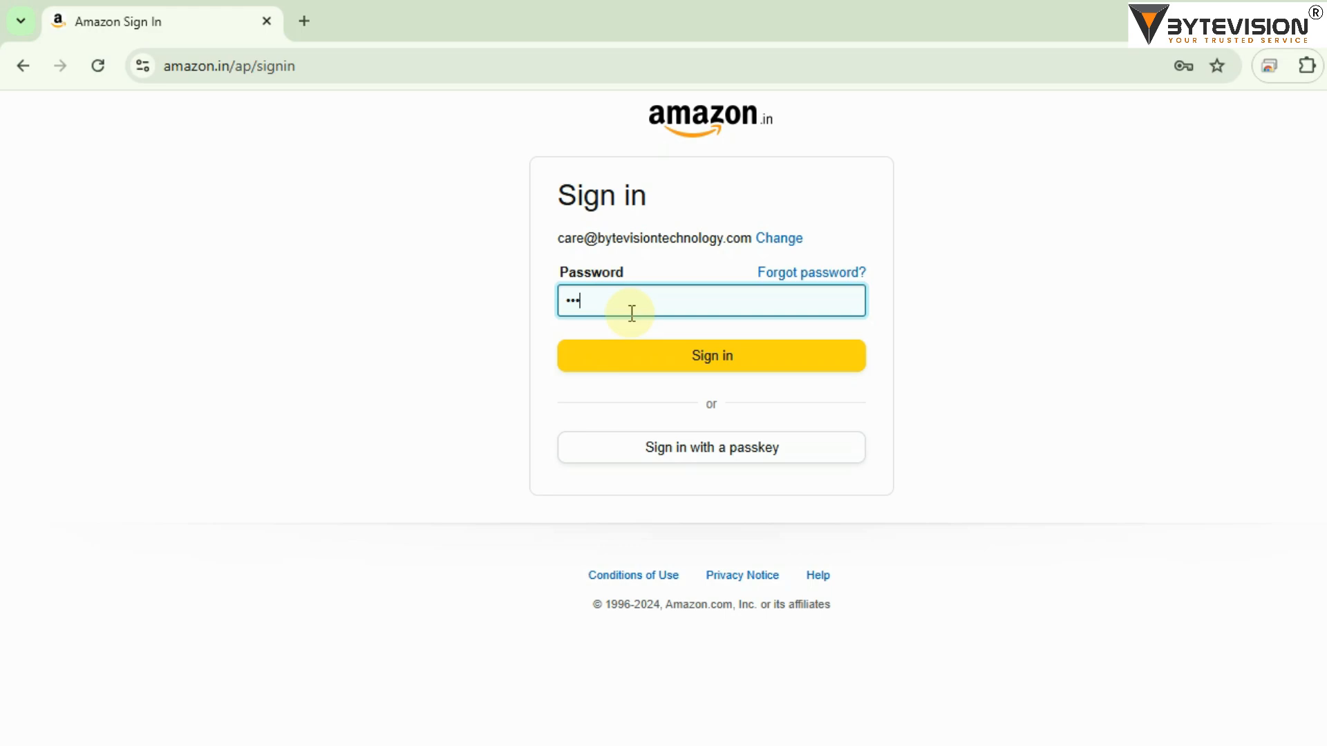
type("************")
key("Return")
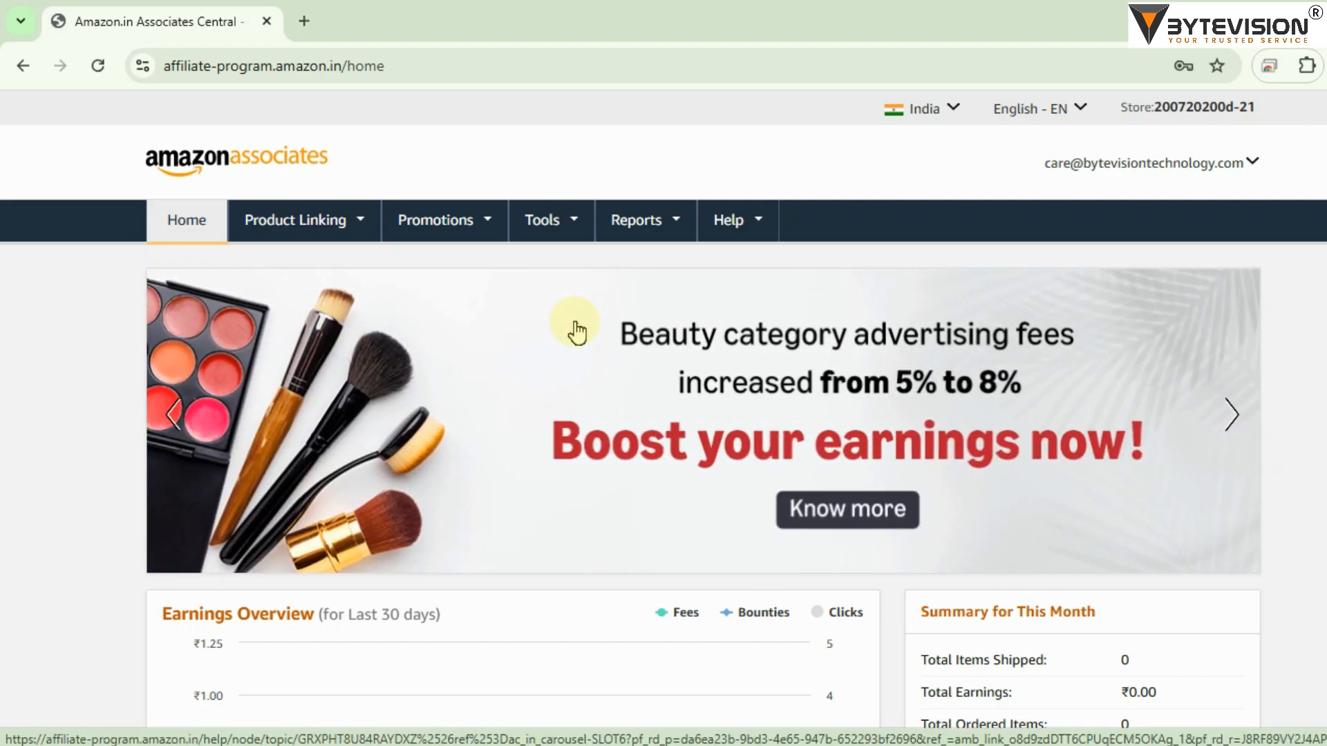
Choose Account Settings from the account e-mail dropdown to reach Your Associates Account
scroll(577, 325, "down", 6)
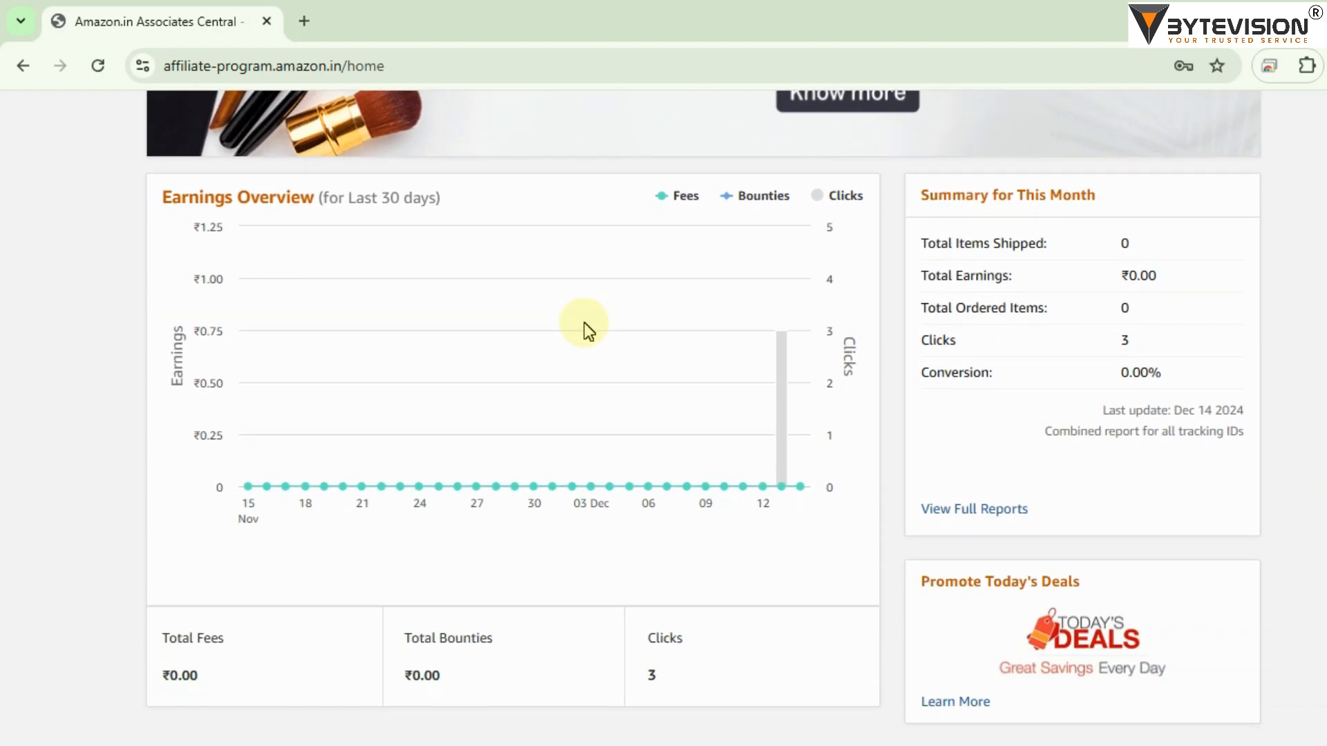
scroll(583, 322, "down", 3)
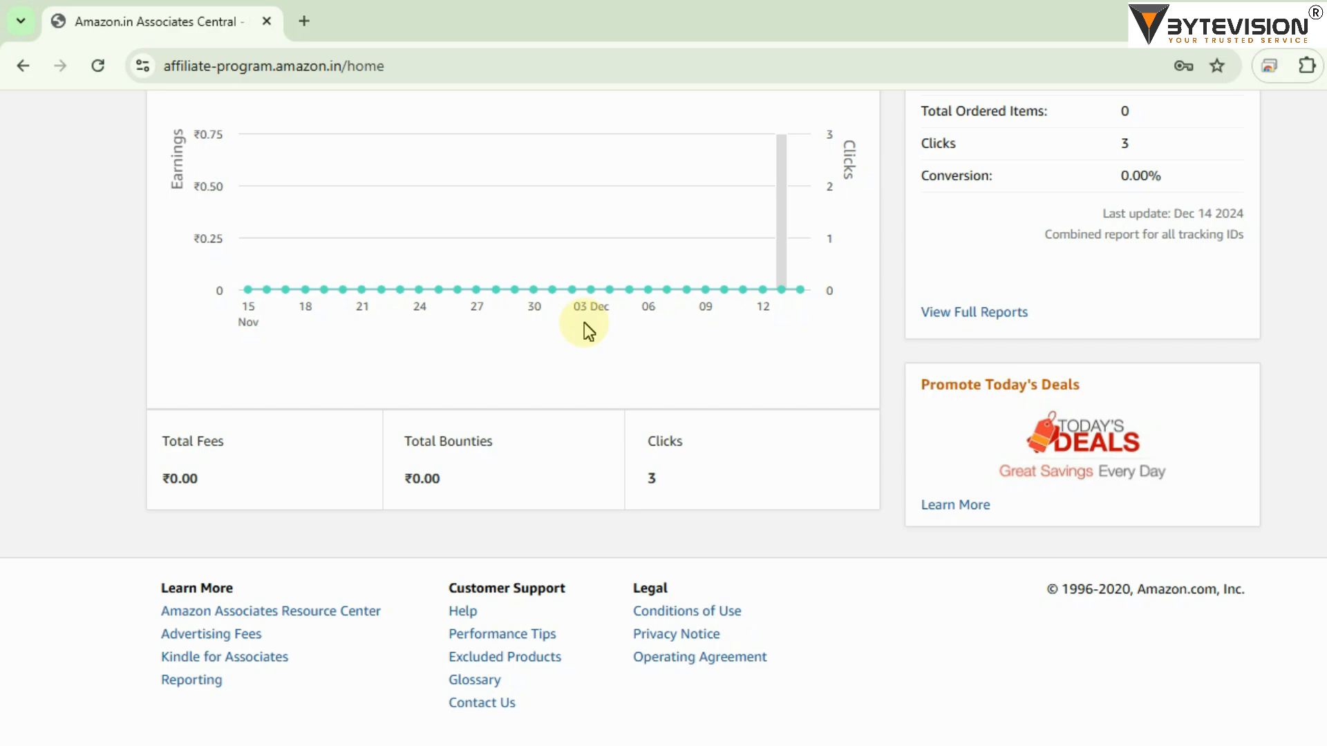
scroll(583, 321, "up", 5)
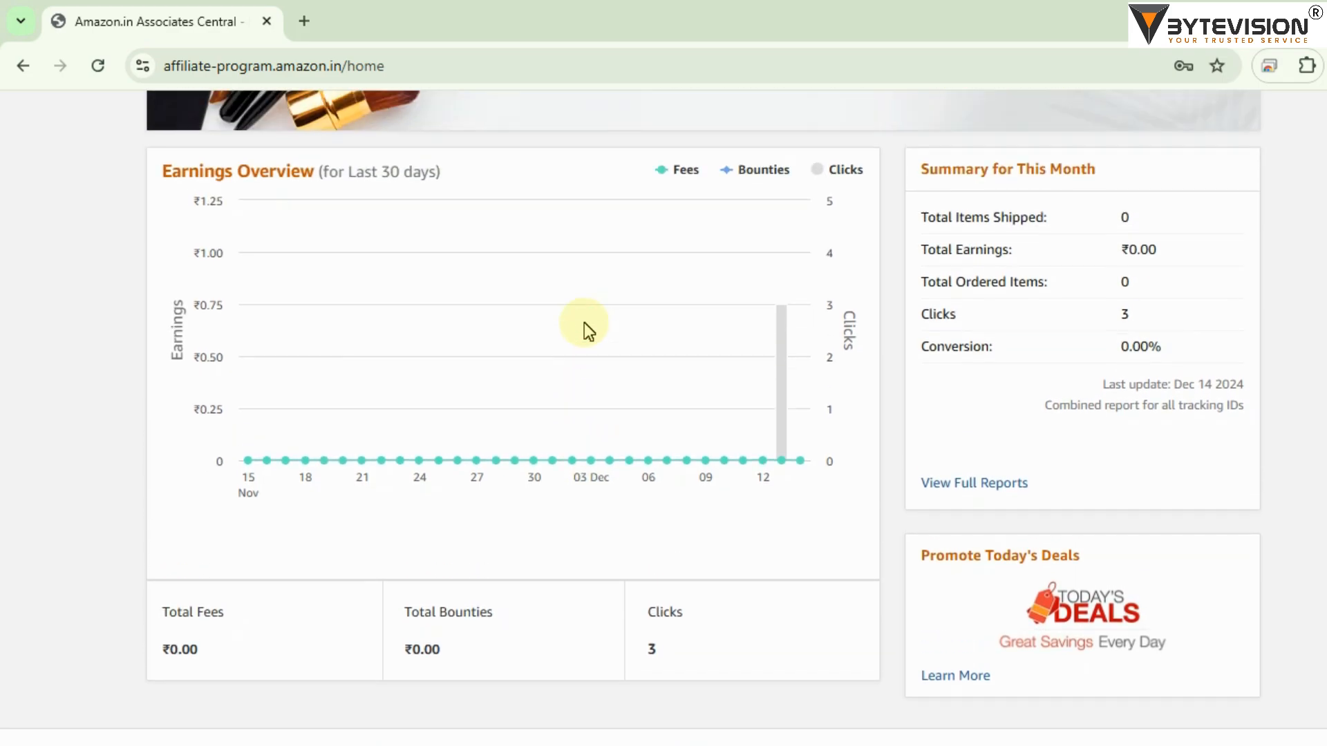
scroll(584, 322, "up", 5)
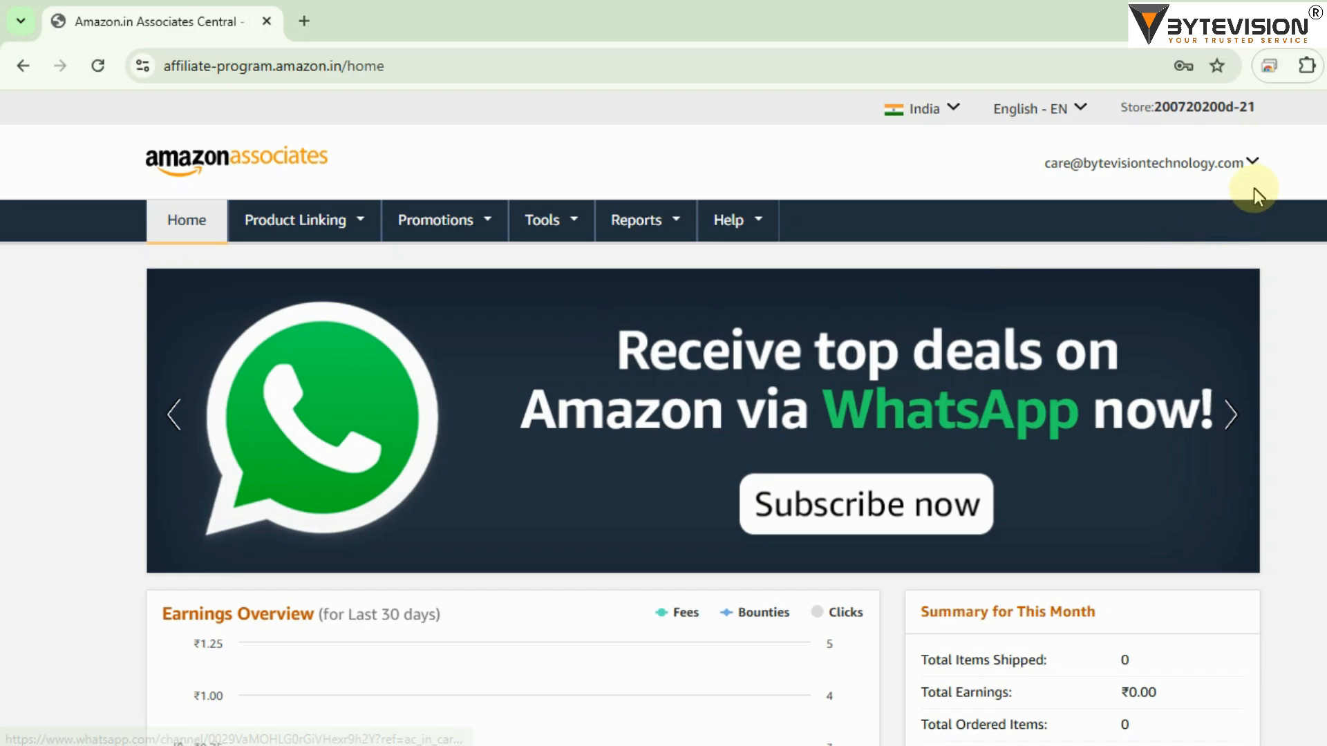
left_click(1251, 164)
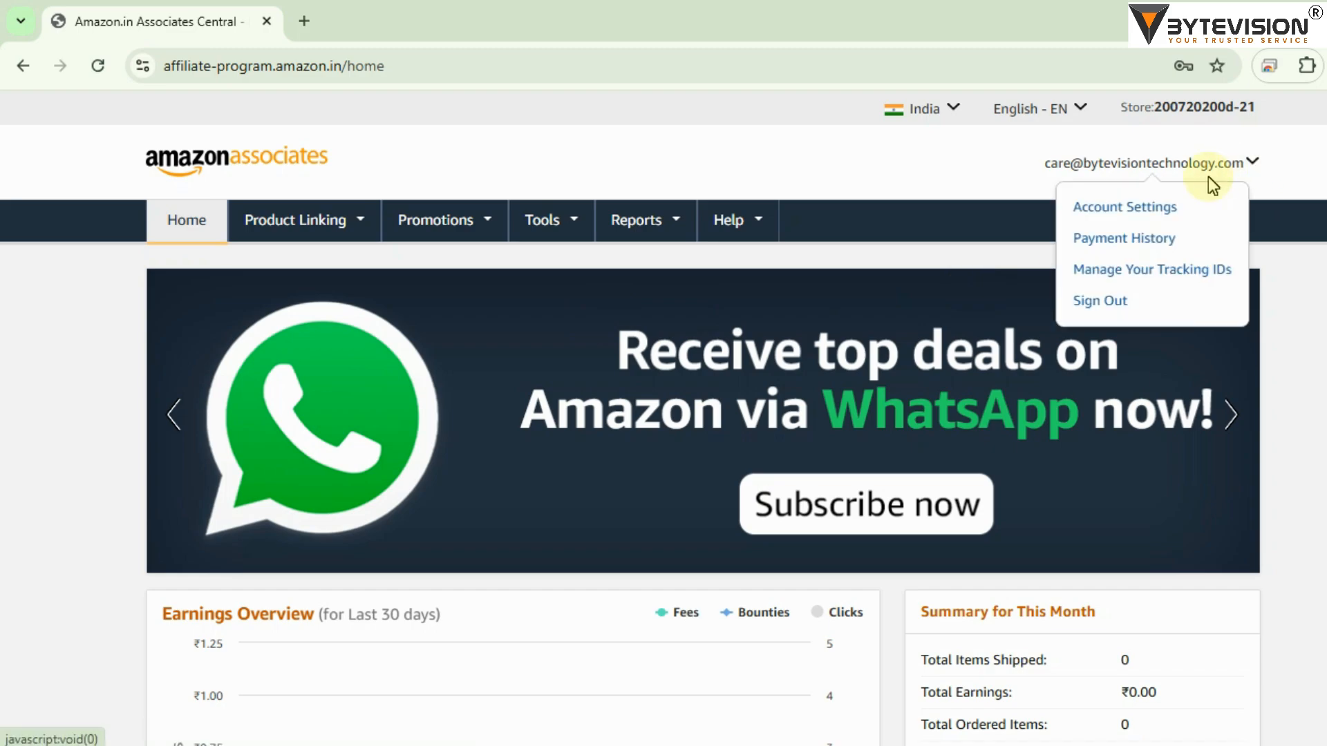
left_click(1133, 208)
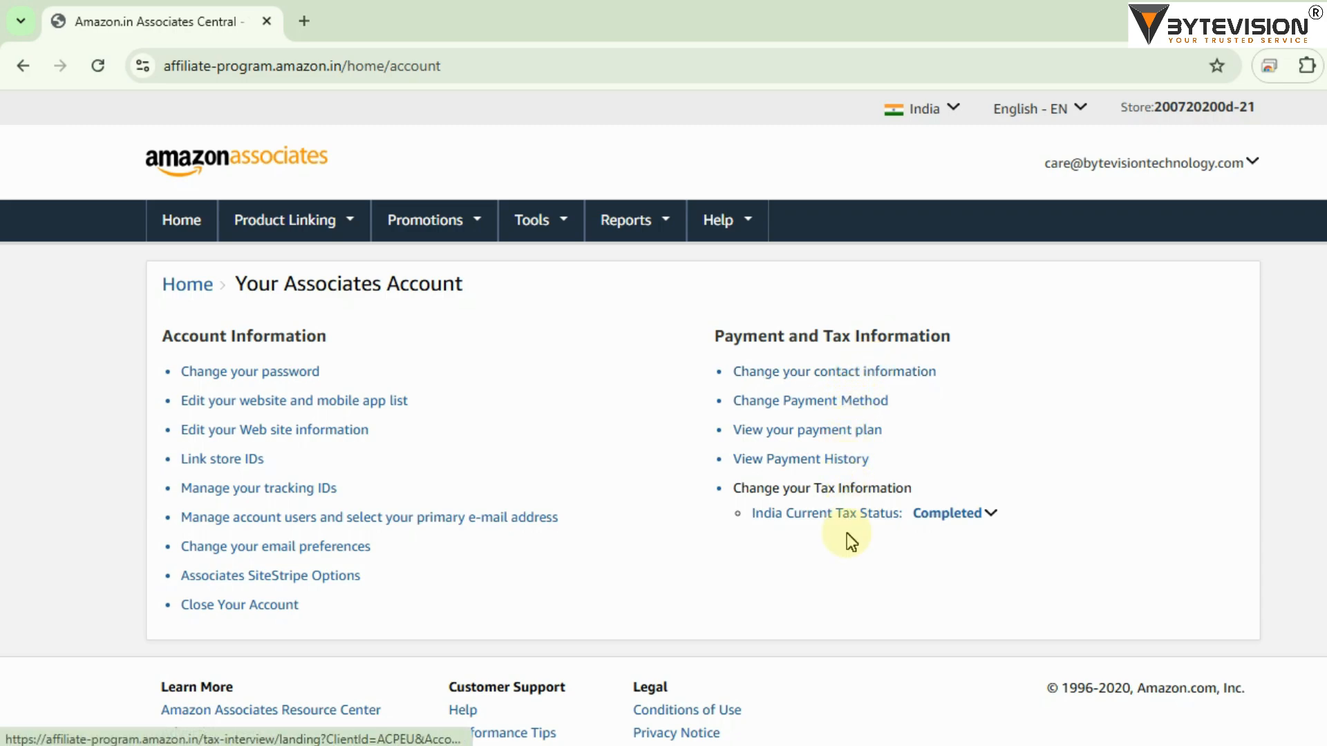
Start changing the payment method and verify with a text-message one-time password
left_click(842, 403)
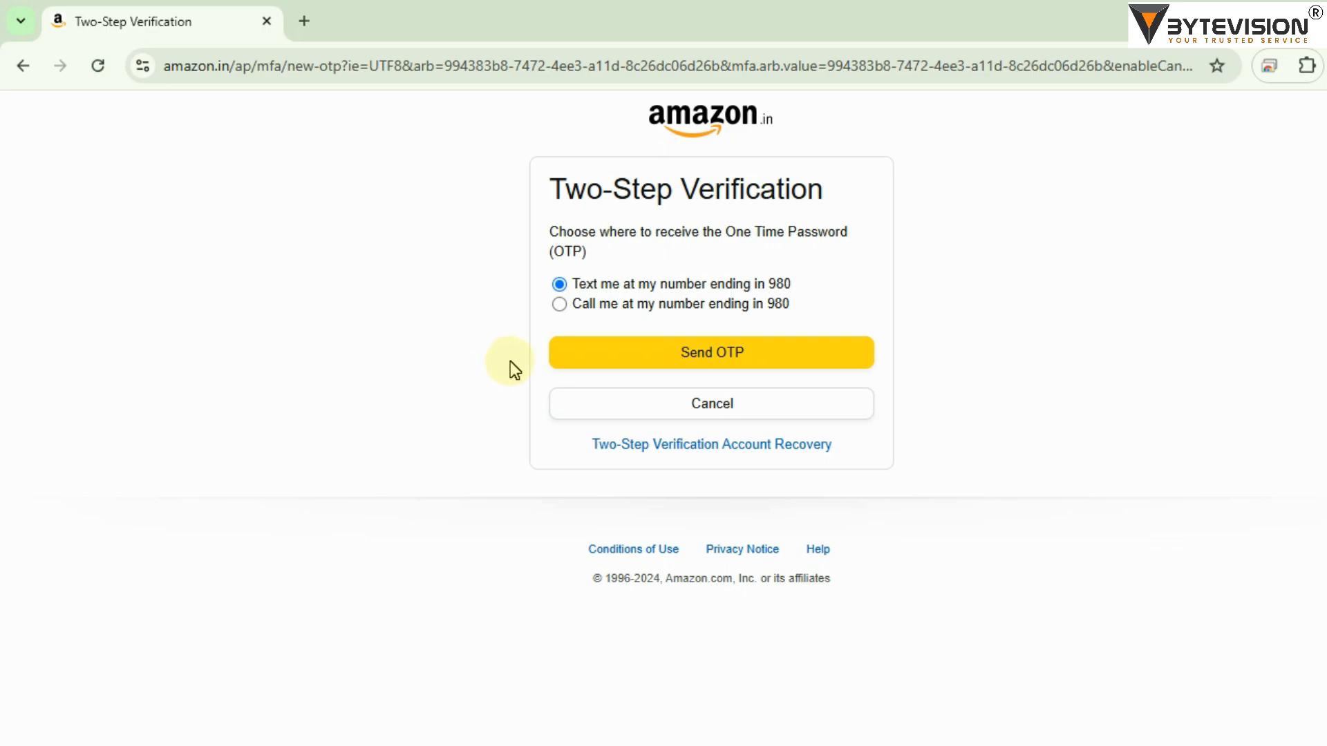
left_click(580, 358)
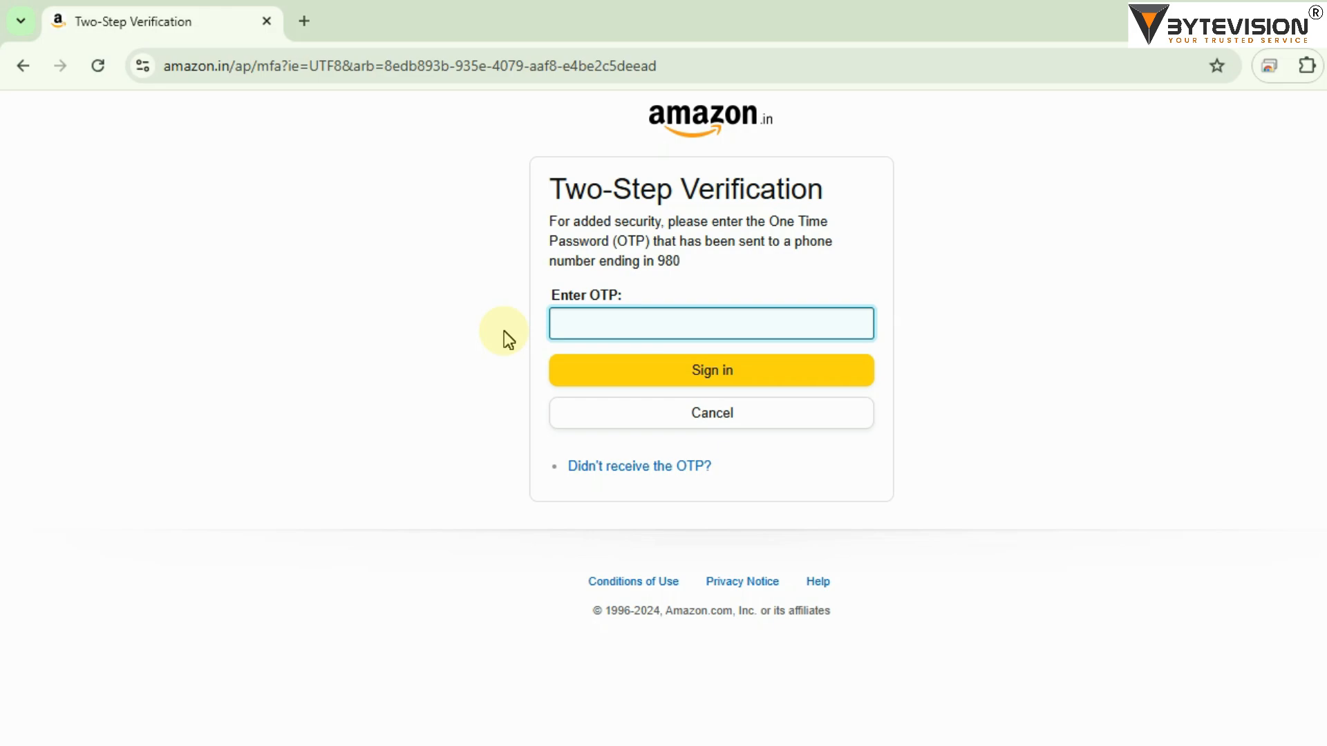
left_click(592, 374)
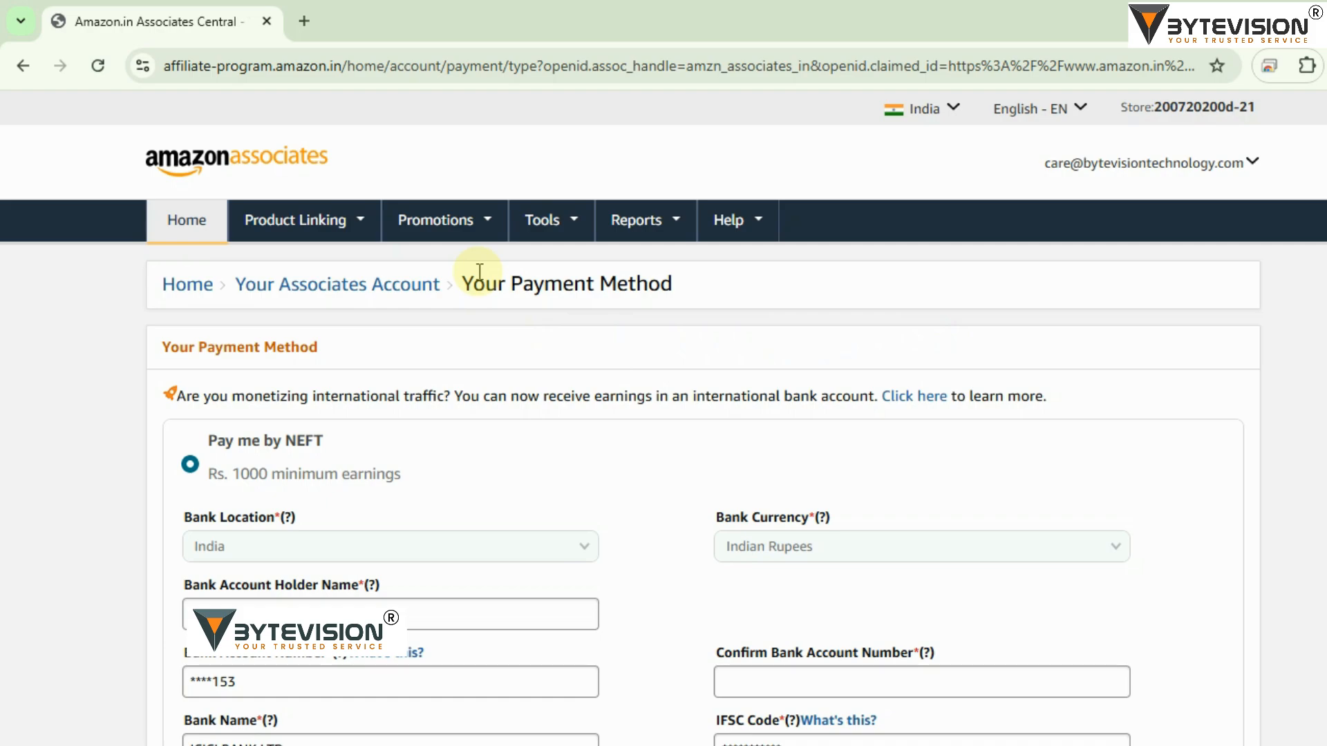
Submit the NEFT payment details and return to Account Settings via the account dropdown
scroll(480, 271, "down", 4)
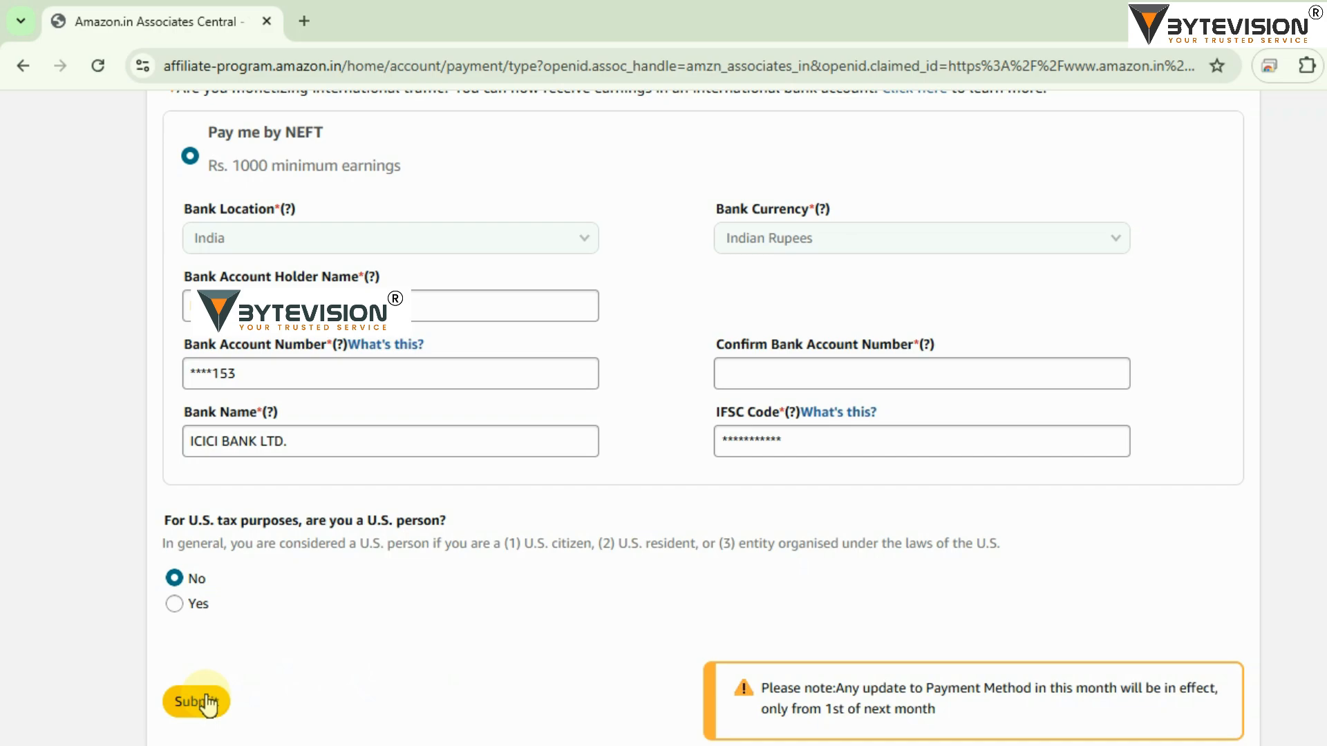
left_click(207, 700)
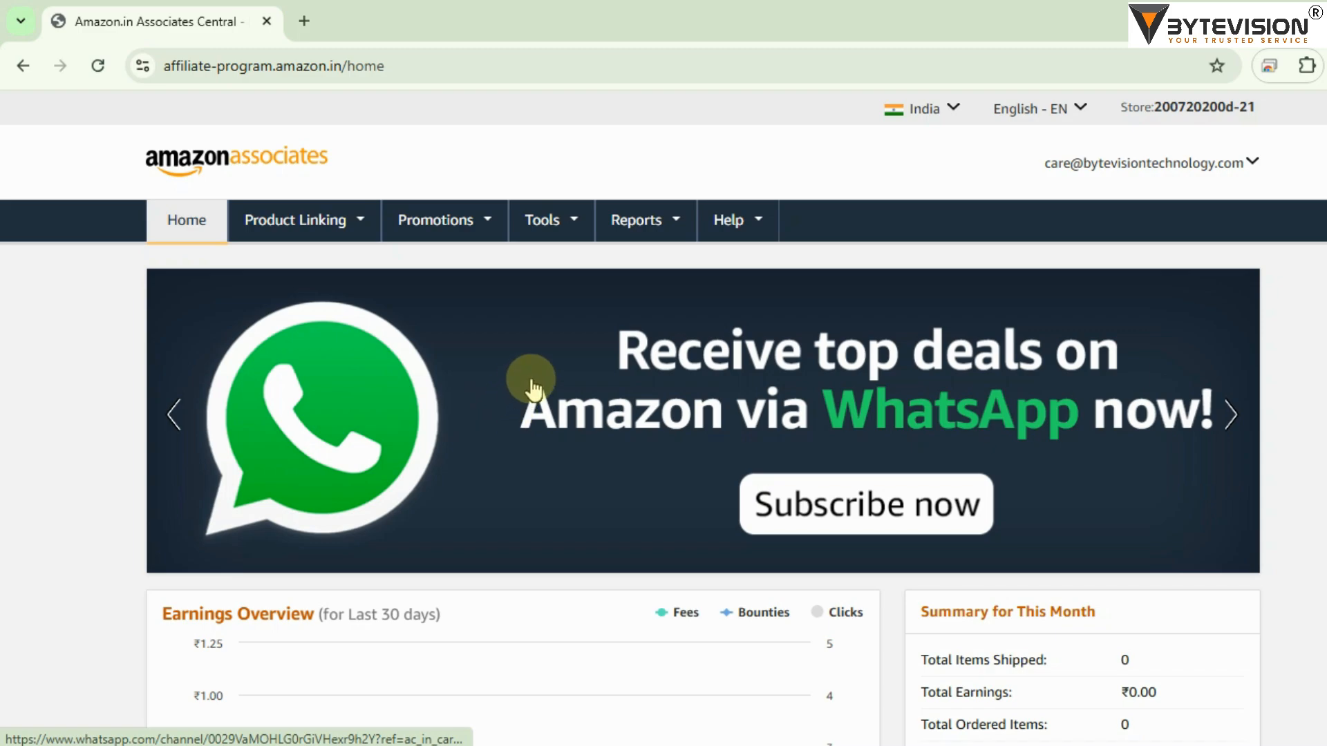
scroll(525, 401, "down", 3)
scroll(540, 385, "up", 3)
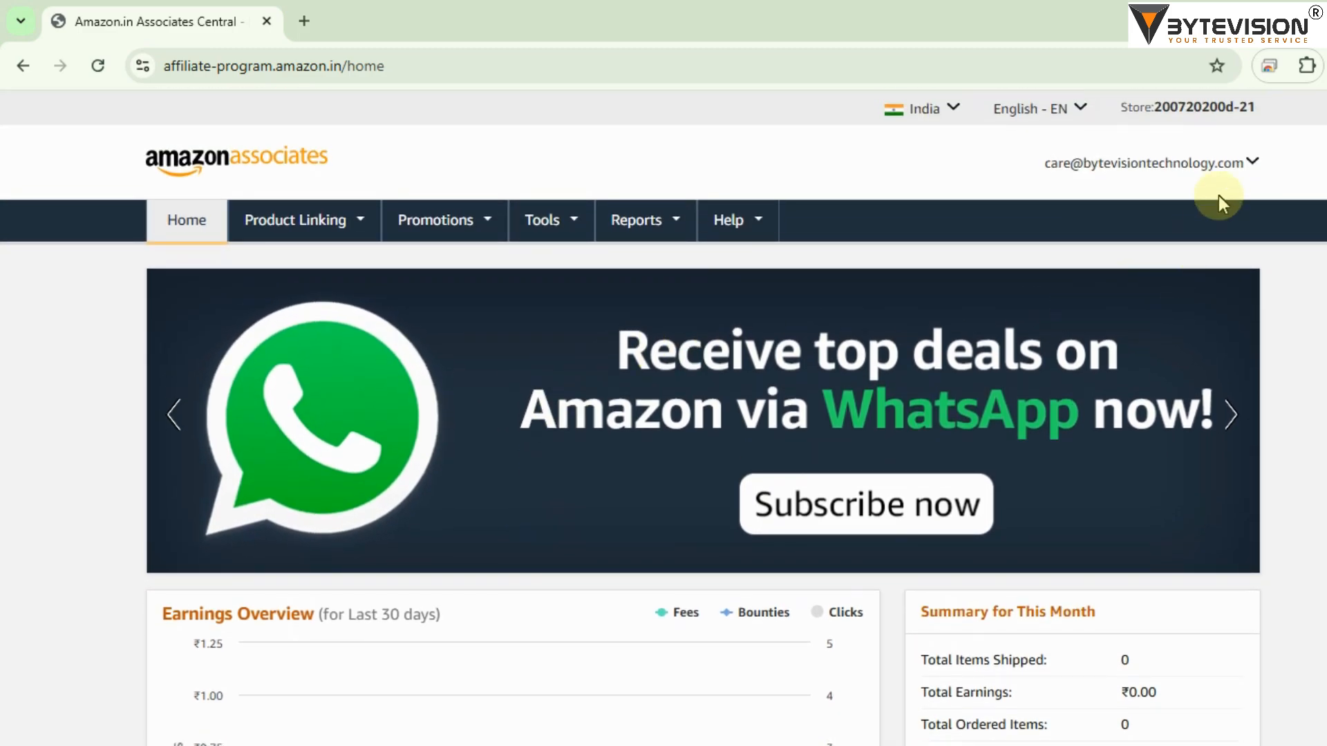
left_click(1243, 166)
left_click(1124, 209)
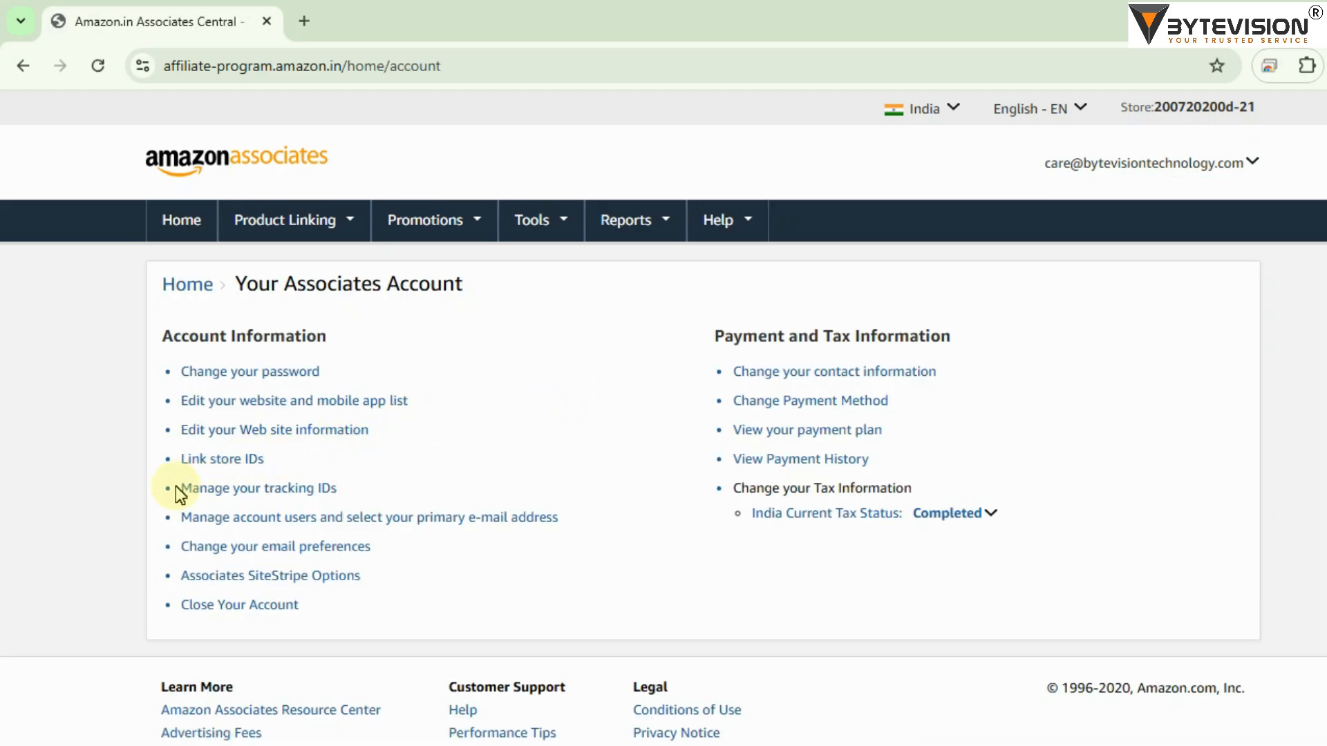
Open Manage Your Tracking IDs and review the five IDs, with bytevision-21 current
left_click(309, 490)
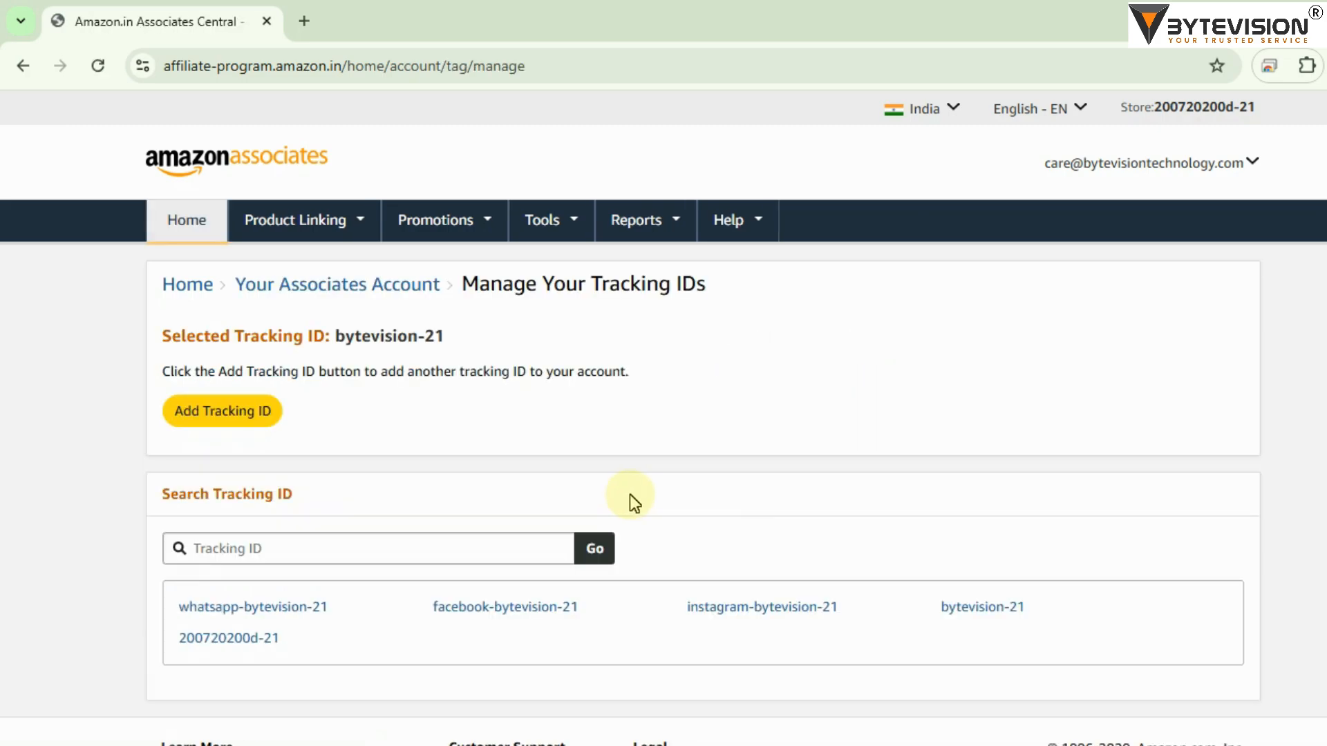
scroll(575, 405, "down", 3)
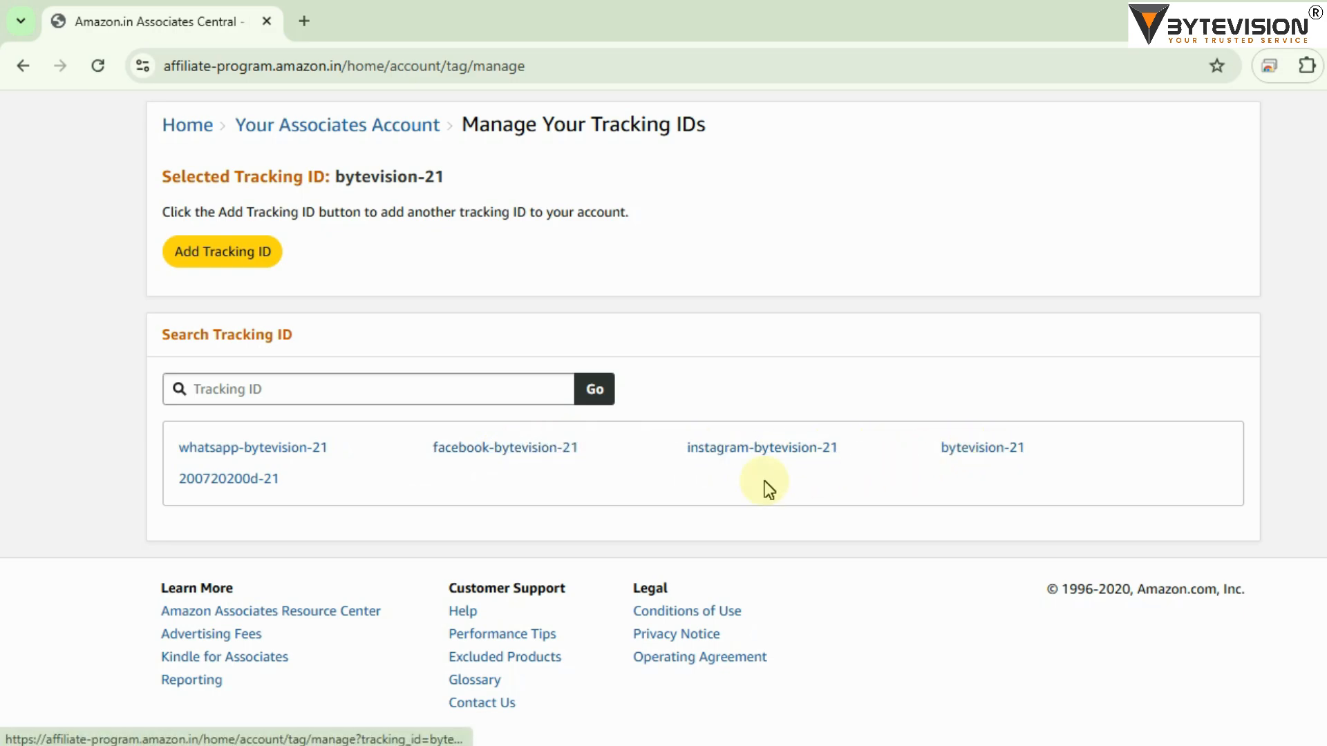
scroll(298, 388, "up", 2)
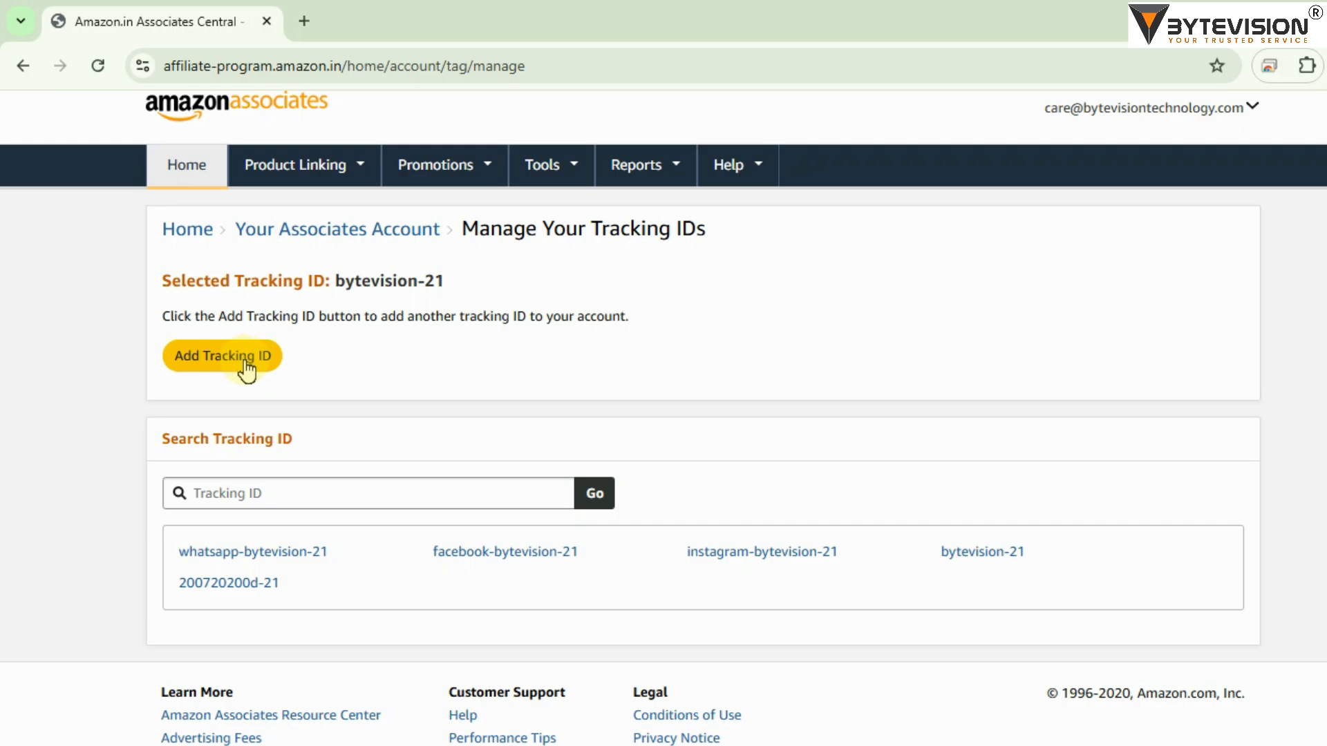
Create a new tracking ID from 'XAccount', accepting the suggested xaccount-21
left_click(246, 369)
left_click(570, 420)
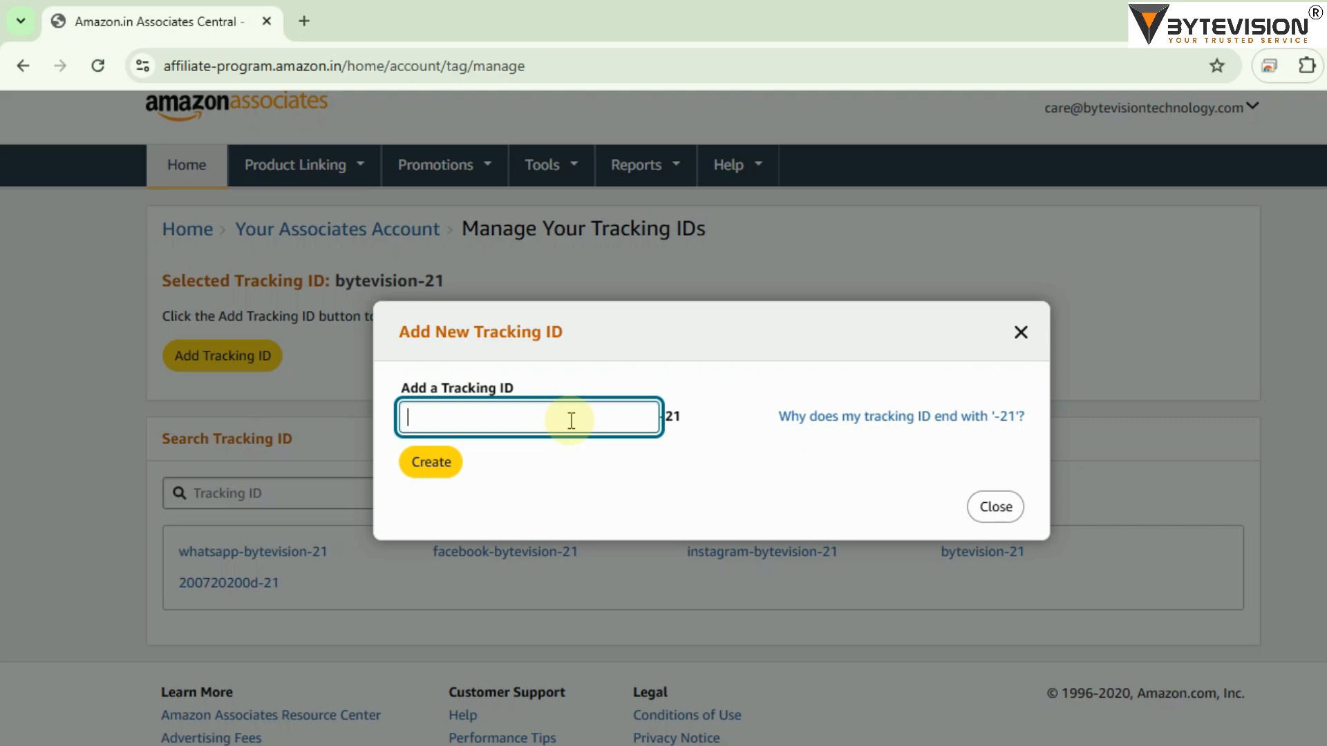
type("xAccount")
left_click(416, 418)
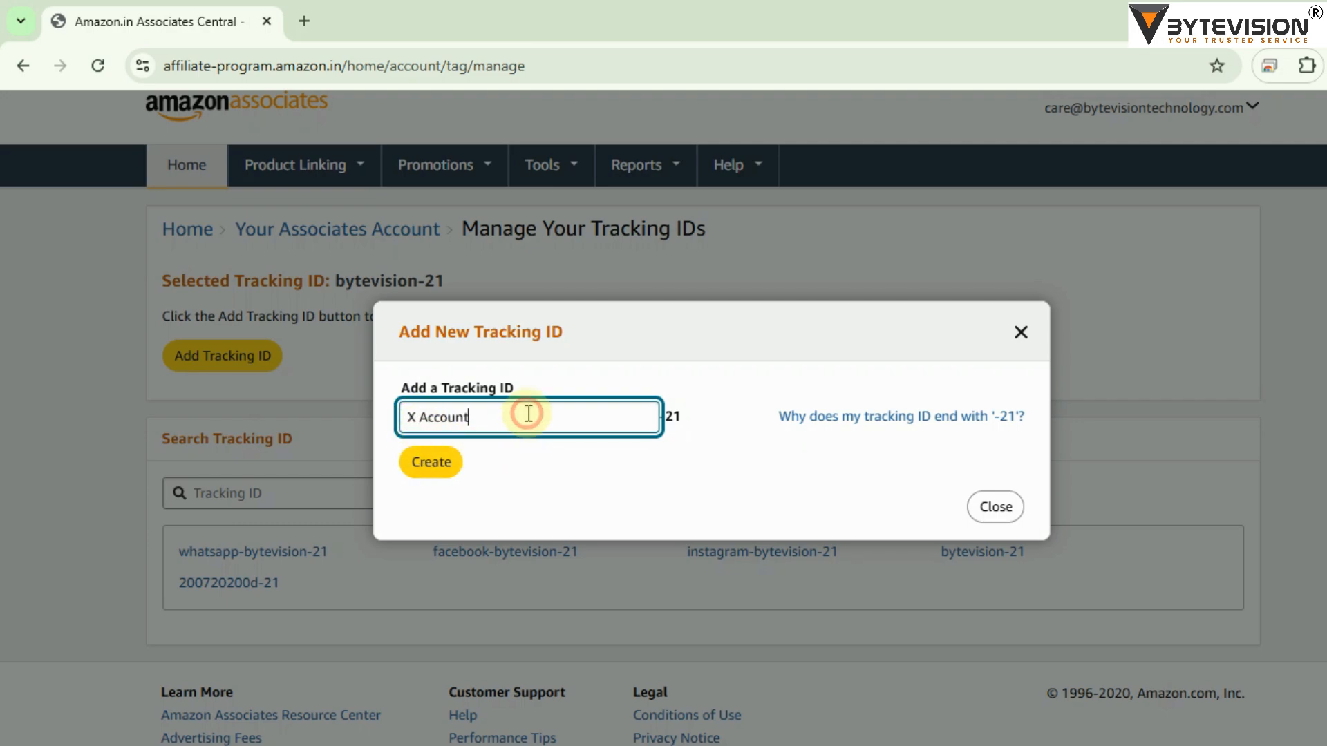
left_click(423, 417)
key("BackSpace")
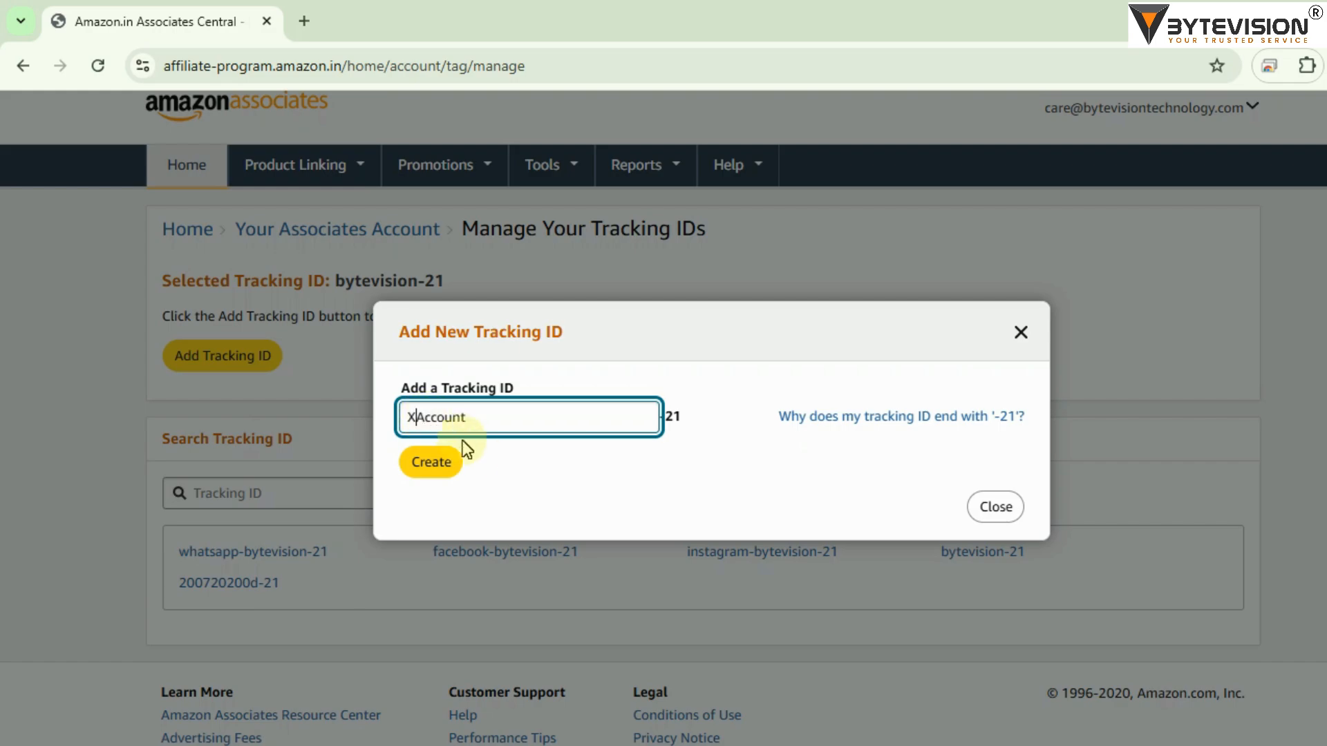
left_click(431, 464)
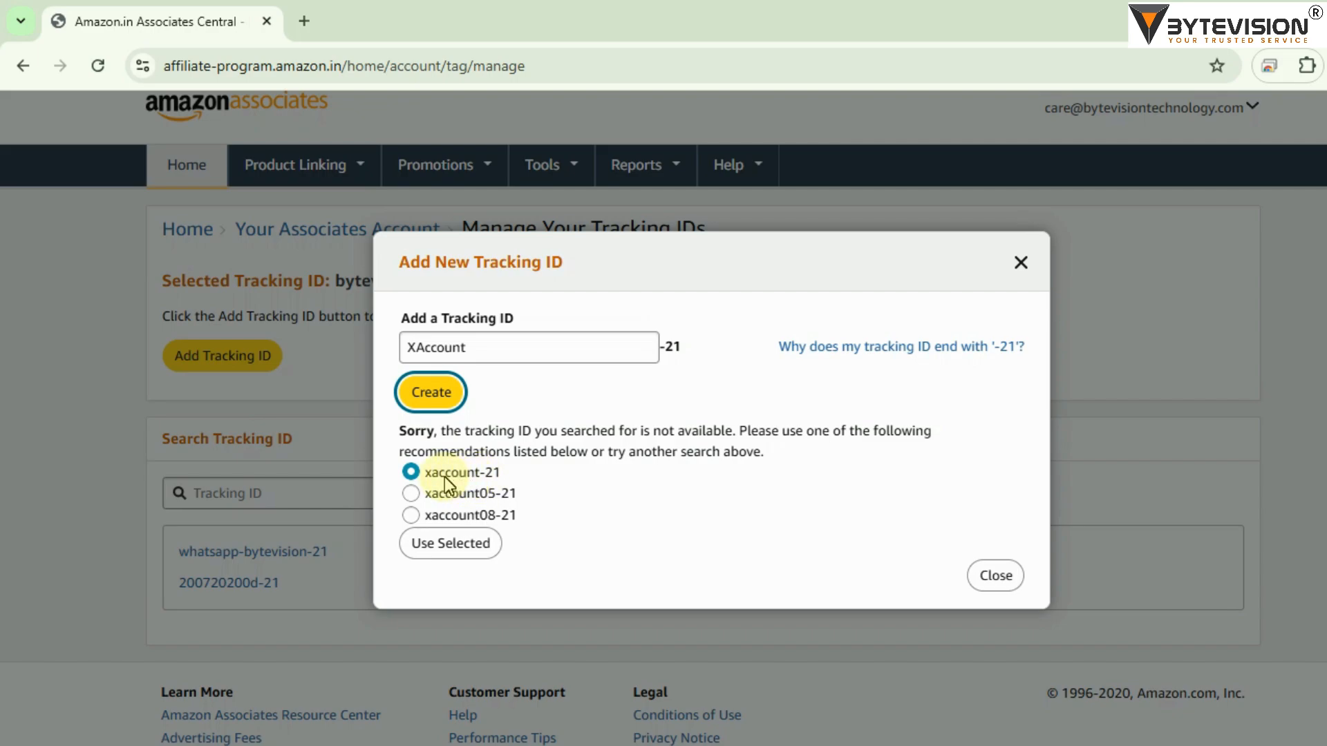
left_click(462, 551)
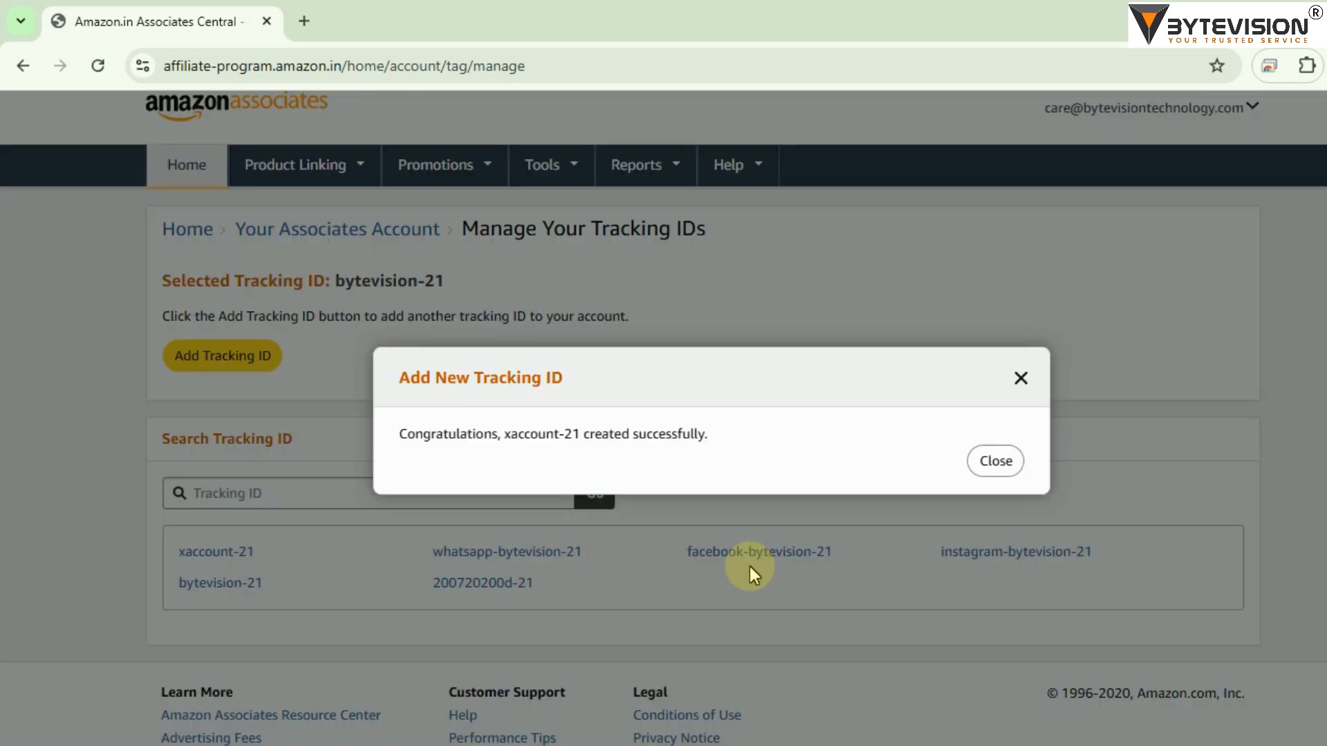
left_click(997, 464)
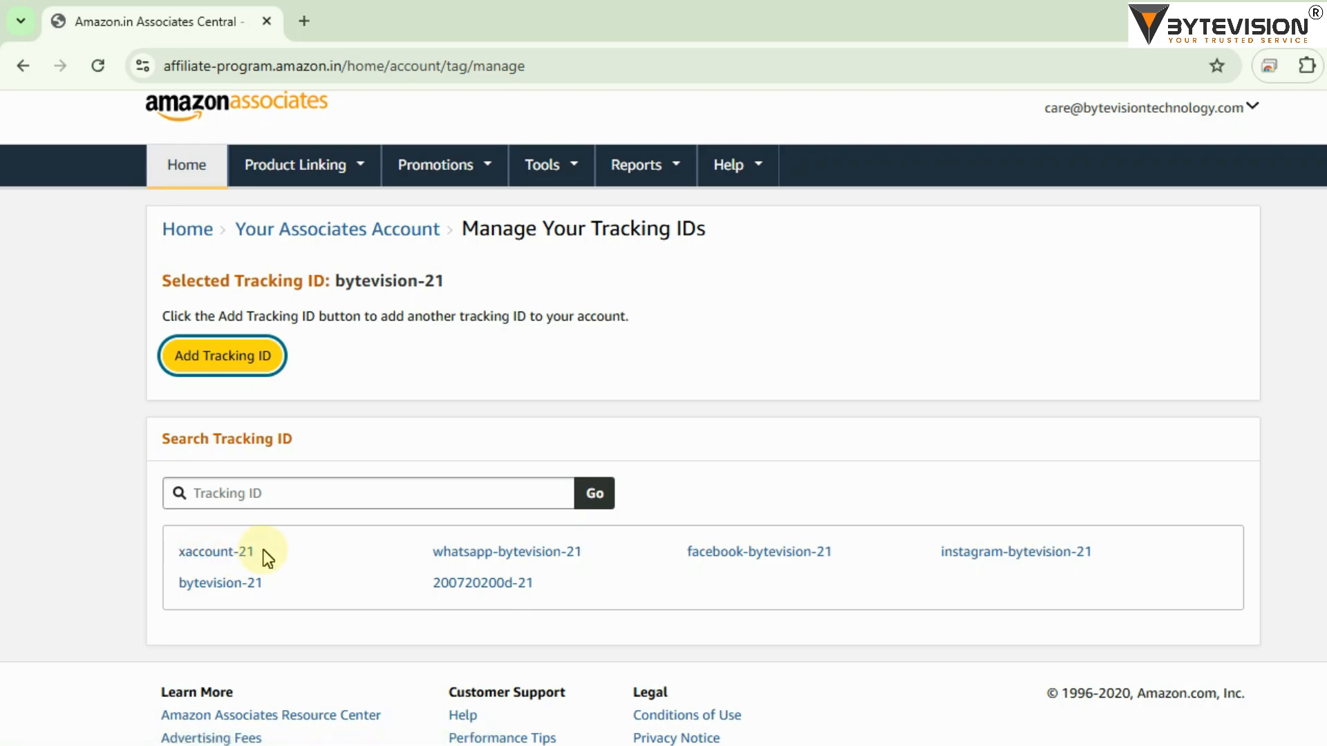
Make xaccount-21 the selected tracking ID and highlight the selected ID line
left_click(238, 554)
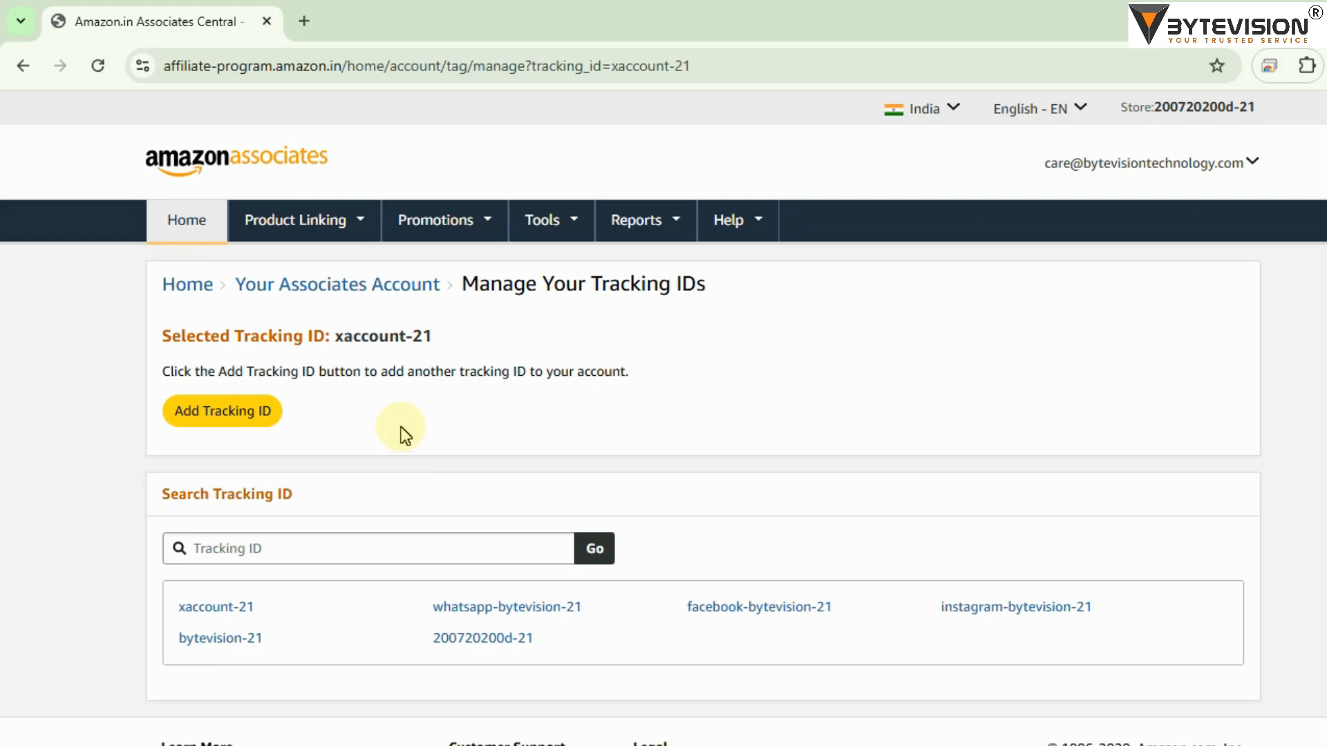
scroll(392, 436, "down", 2)
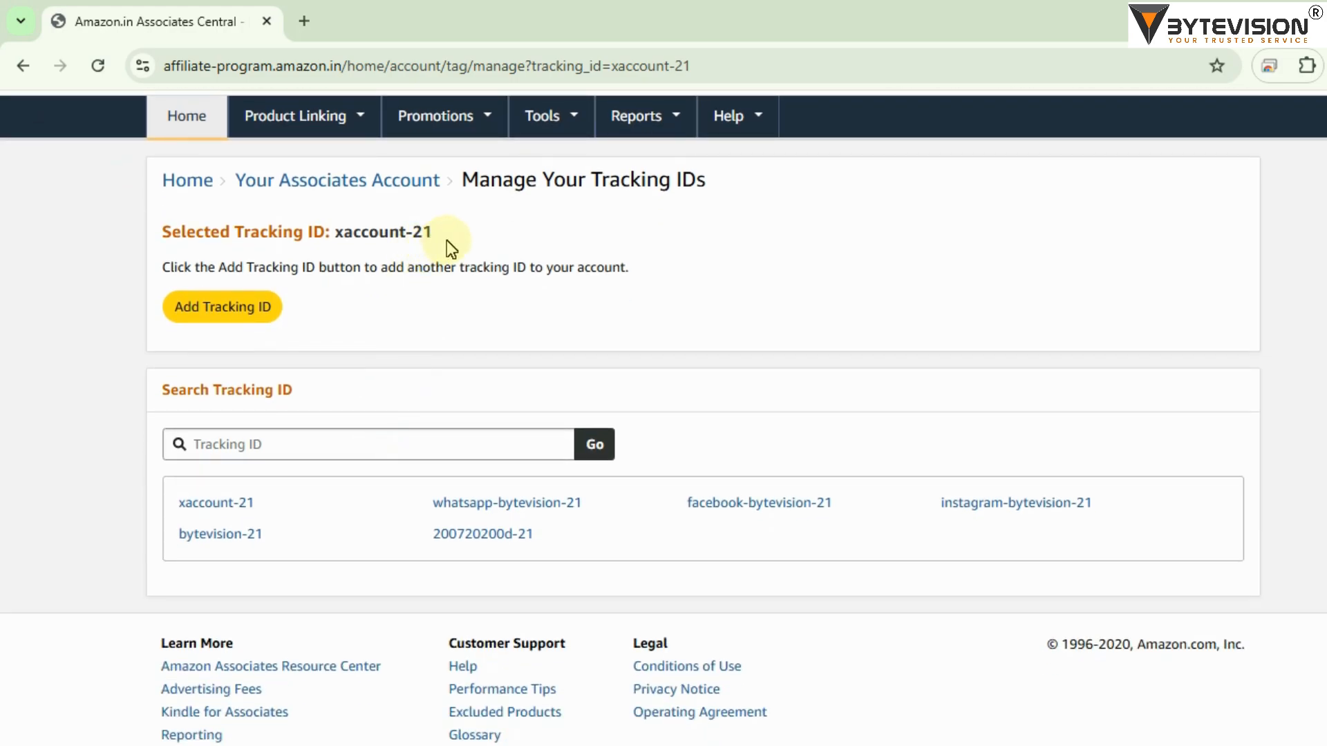
left_click_drag(446, 239, 143, 235)
left_click(543, 268)
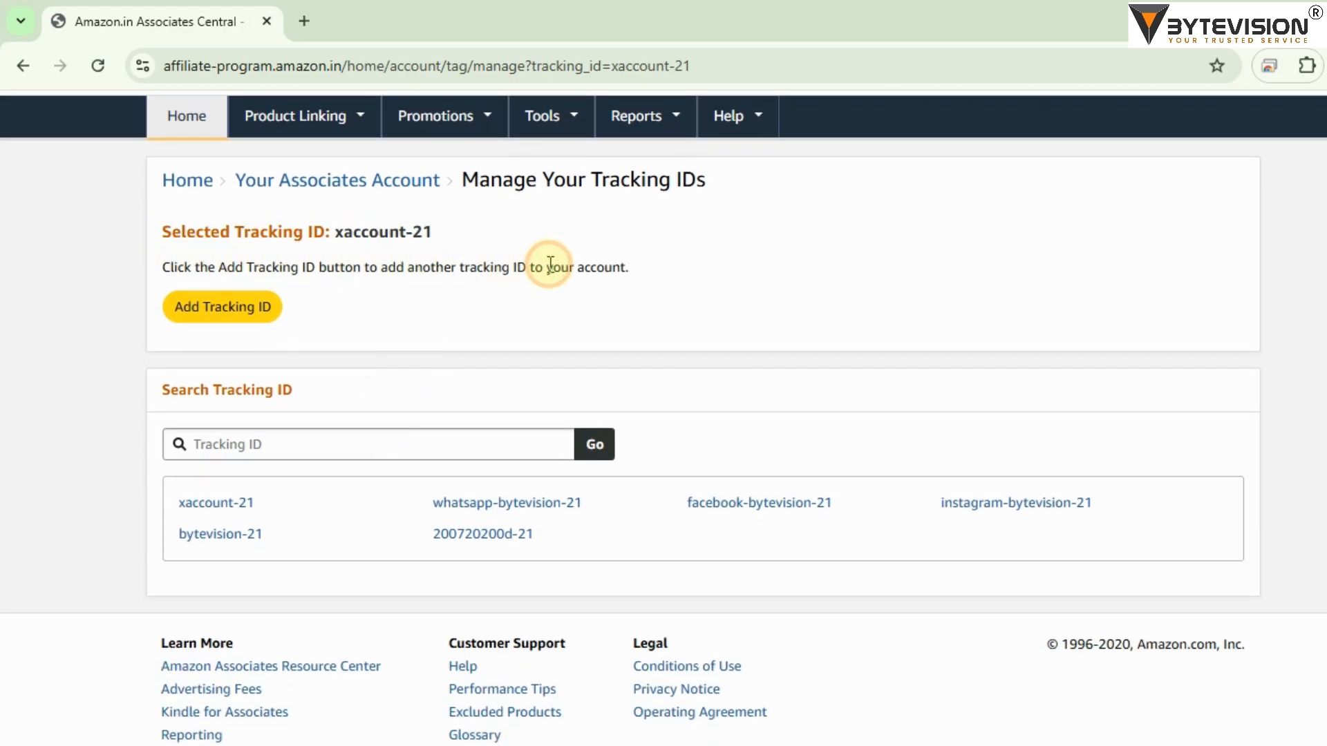
scroll(543, 270, "up", 2)
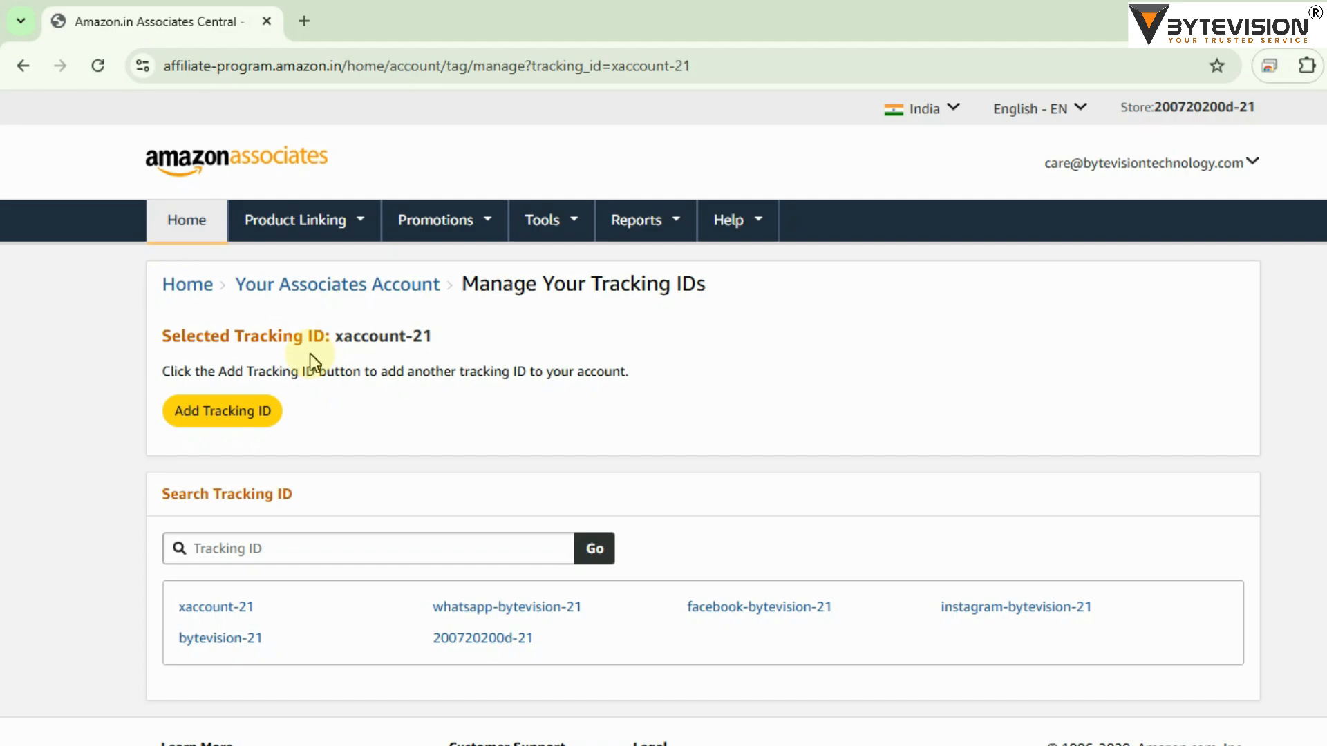
Load amazon.in in a new Chrome tab
left_click(309, 22)
type("a")
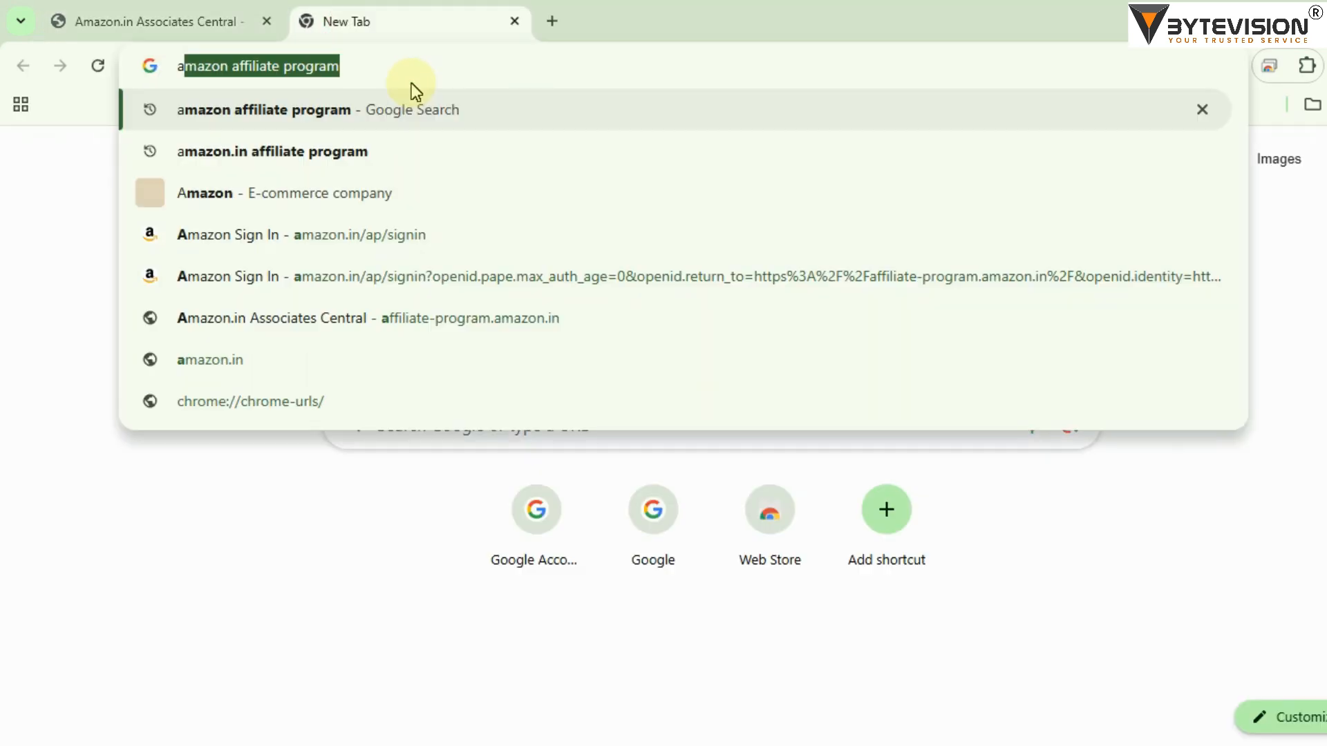
type("ma")
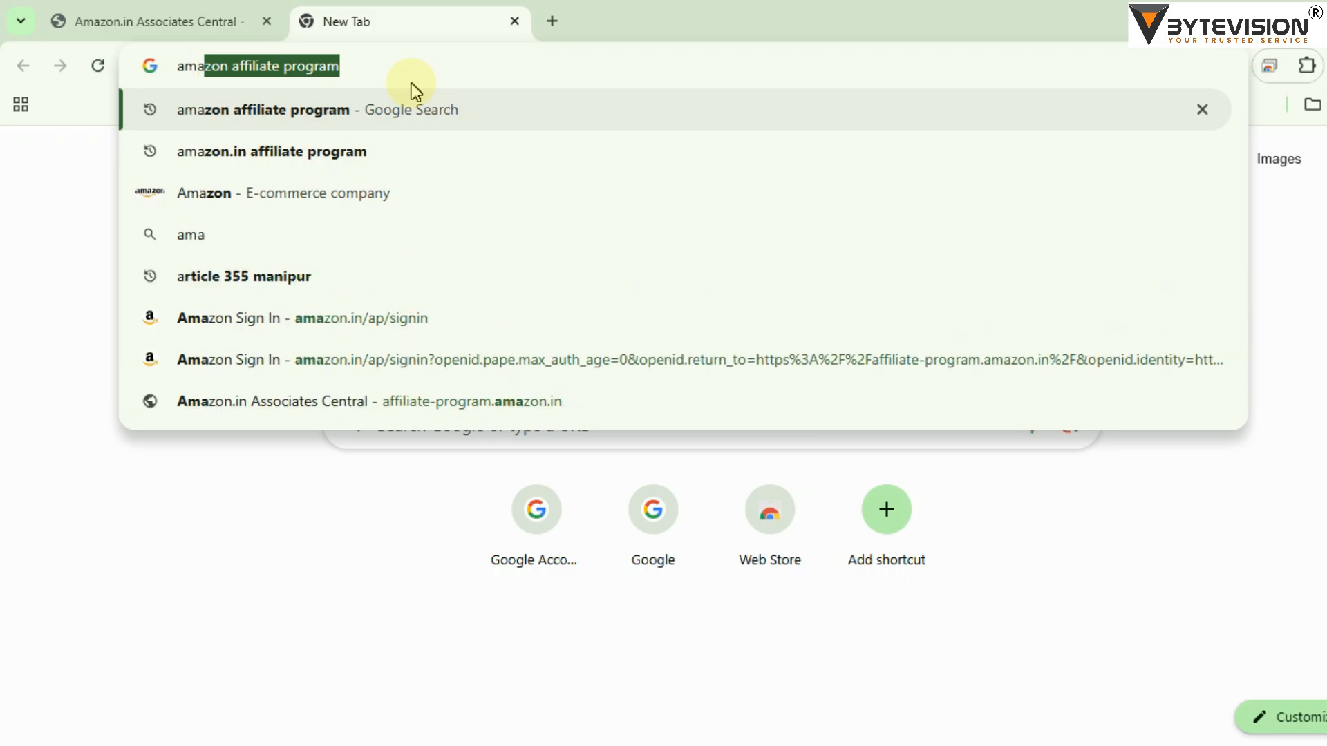
type("zon.in")
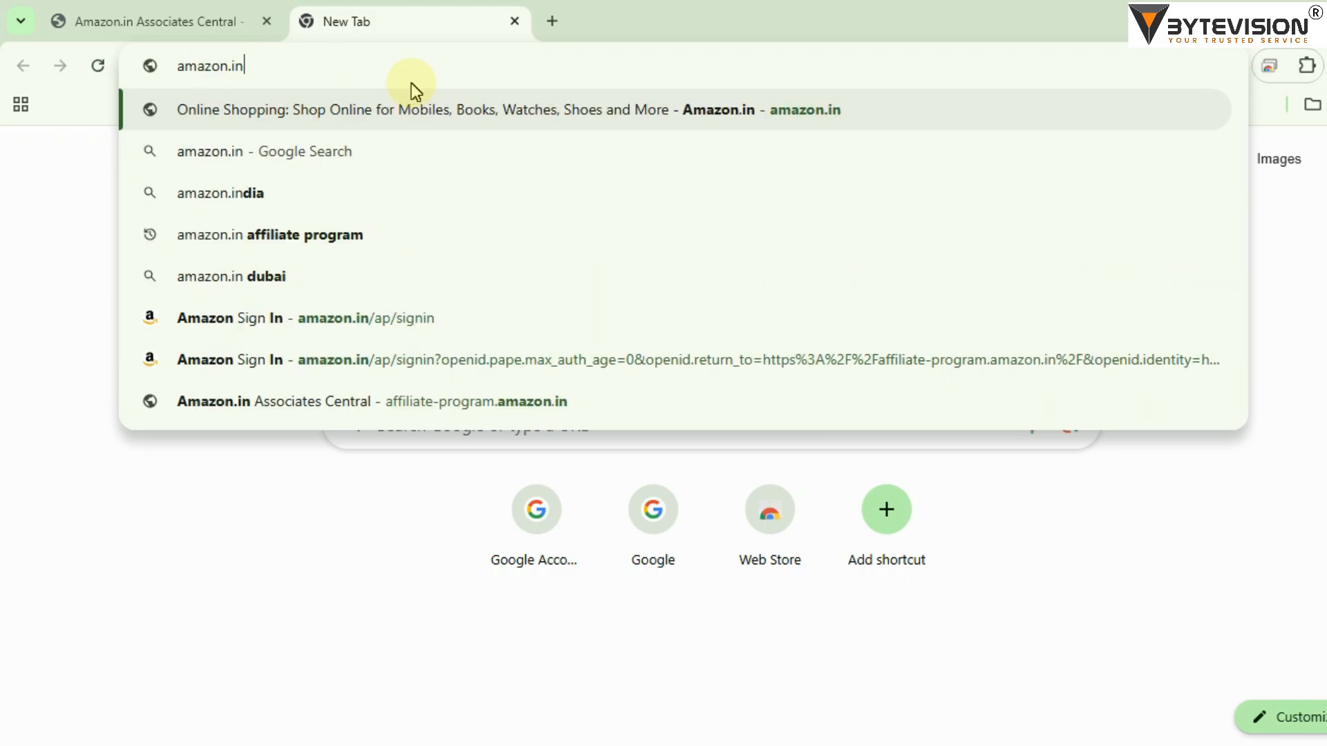
key("Return")
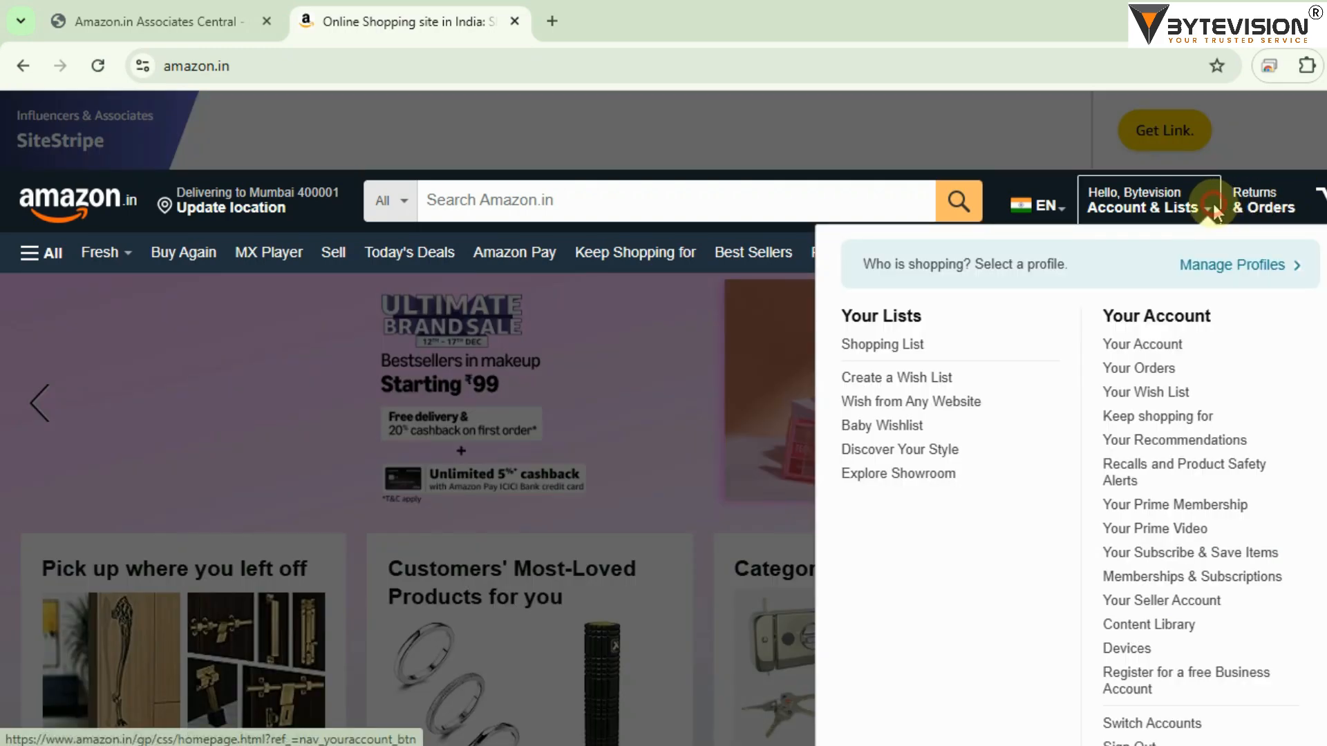
Open the Amazon account overview page from the account menu
left_click(1209, 207)
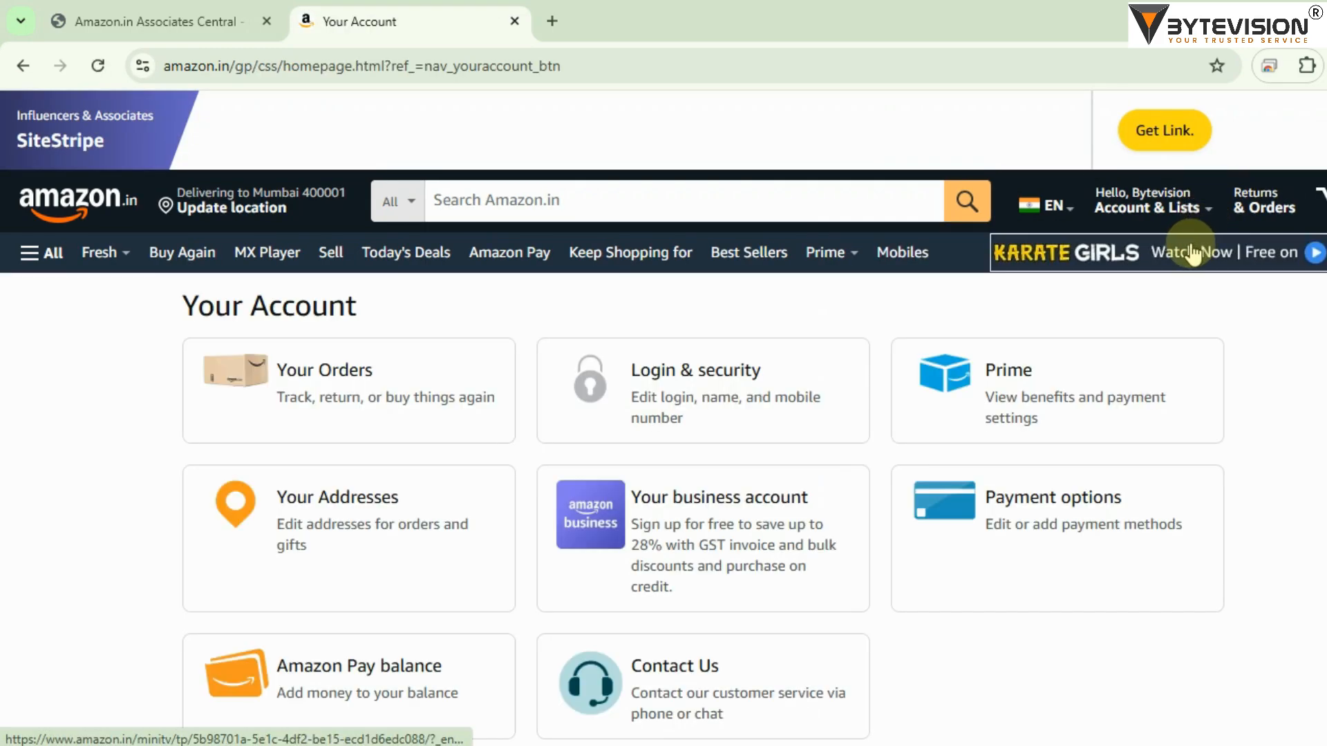
mouse_move(1175, 207)
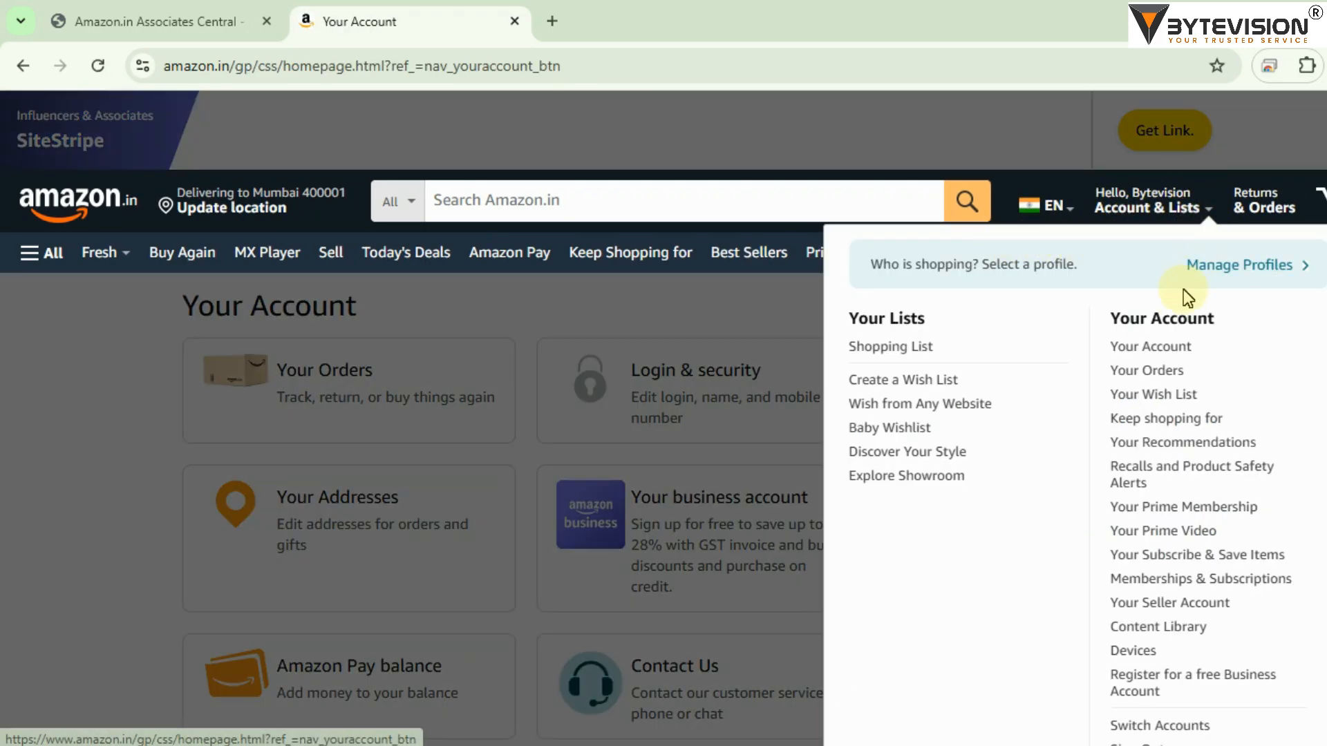
left_click(1158, 351)
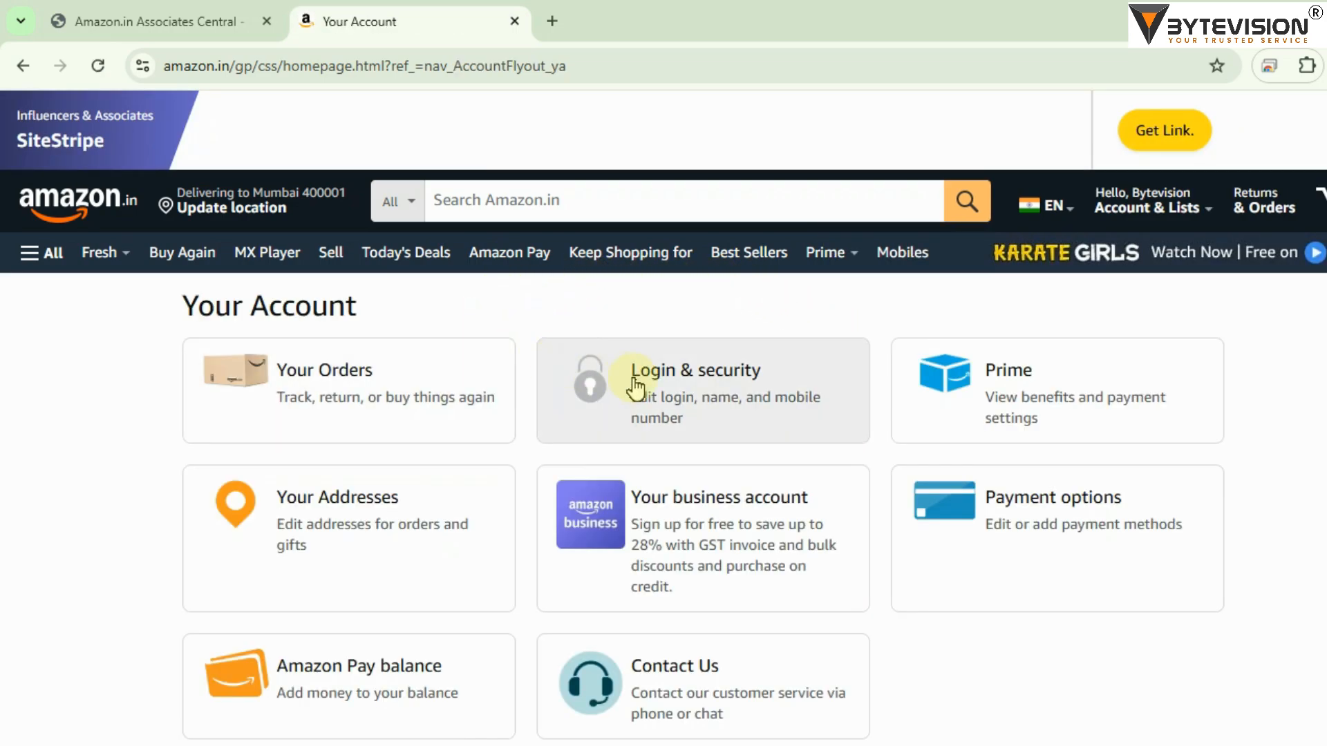
mouse_move(1140, 198)
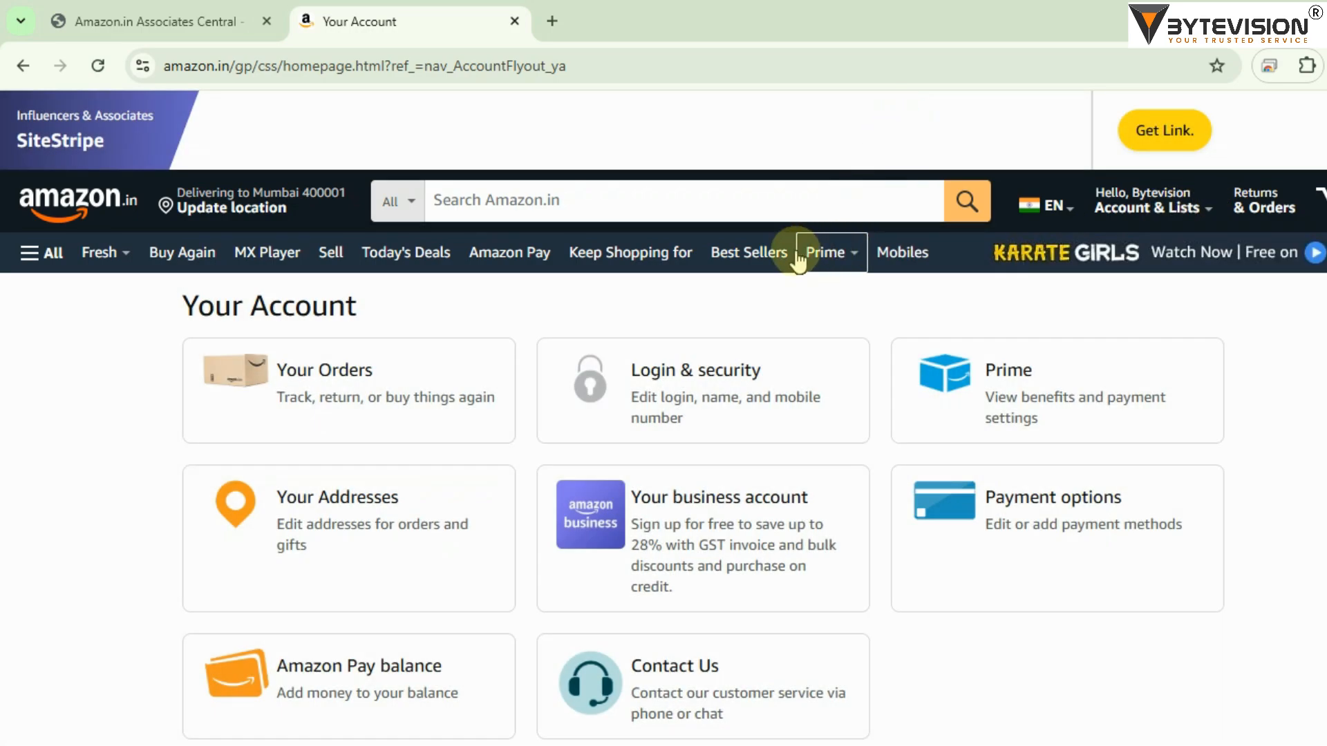
Search Amazon for 'car washer high pressure gun' using the 'car wa' suggestion
left_click(629, 195)
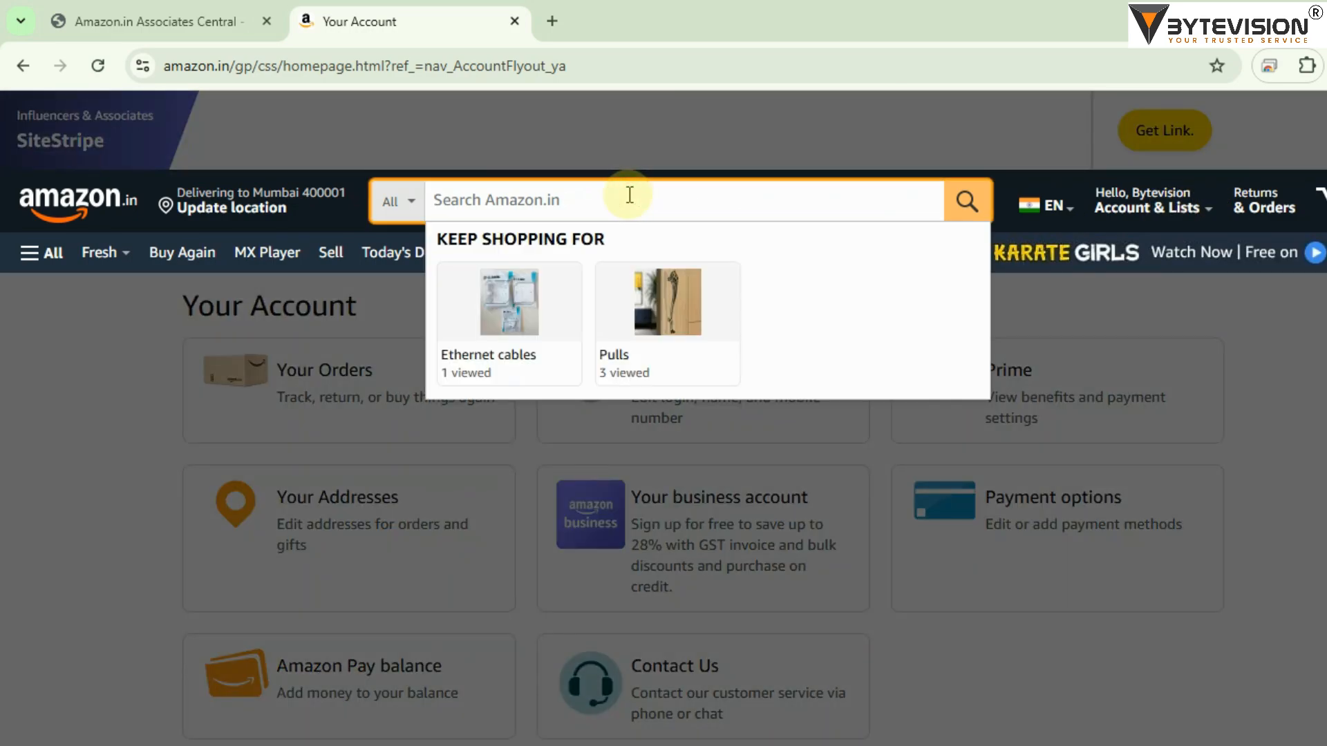
type("car wa")
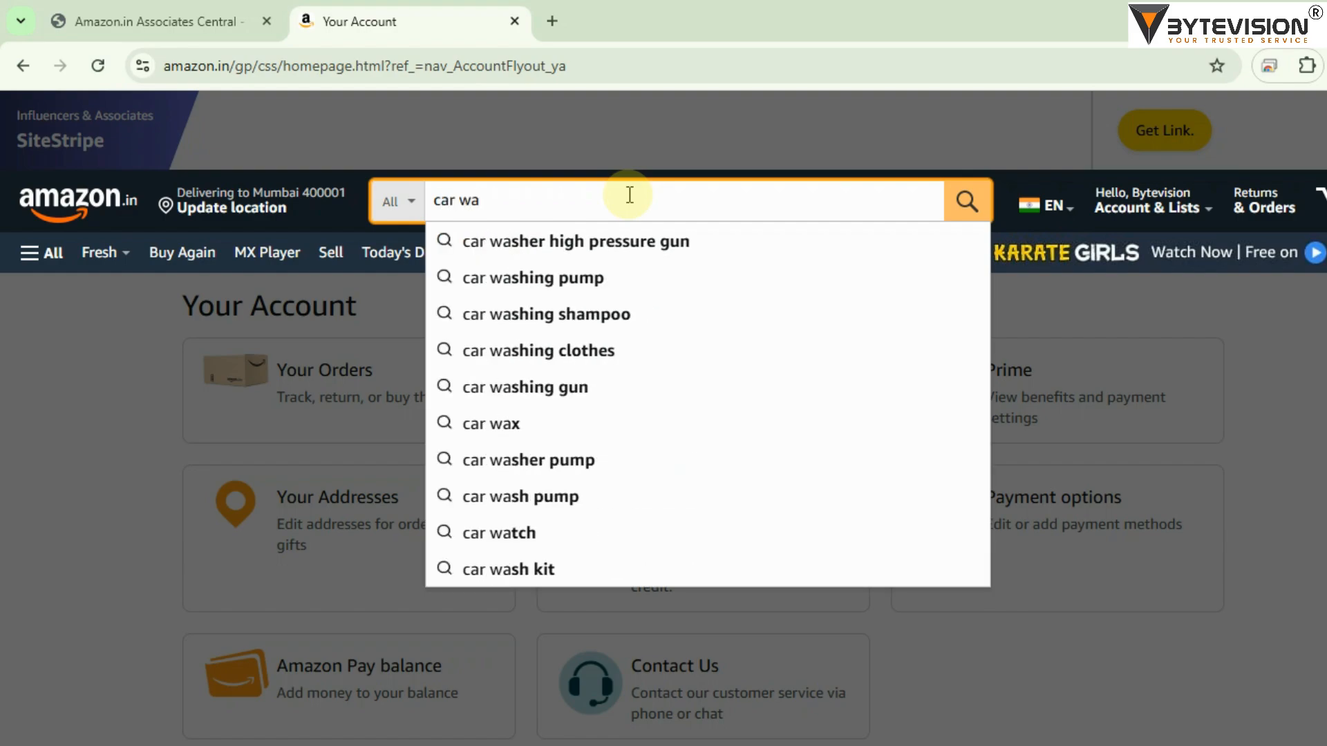
key("Down")
key("Return")
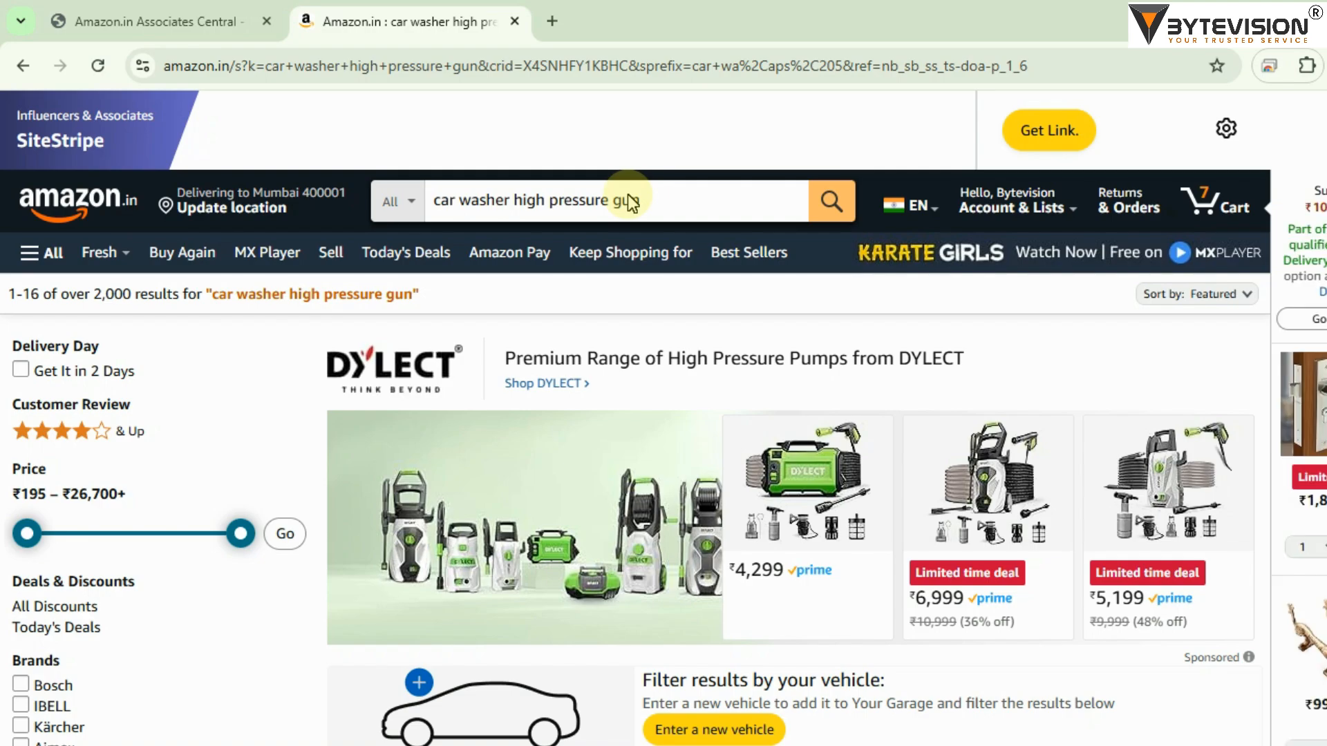
scroll(614, 484, "down", 8)
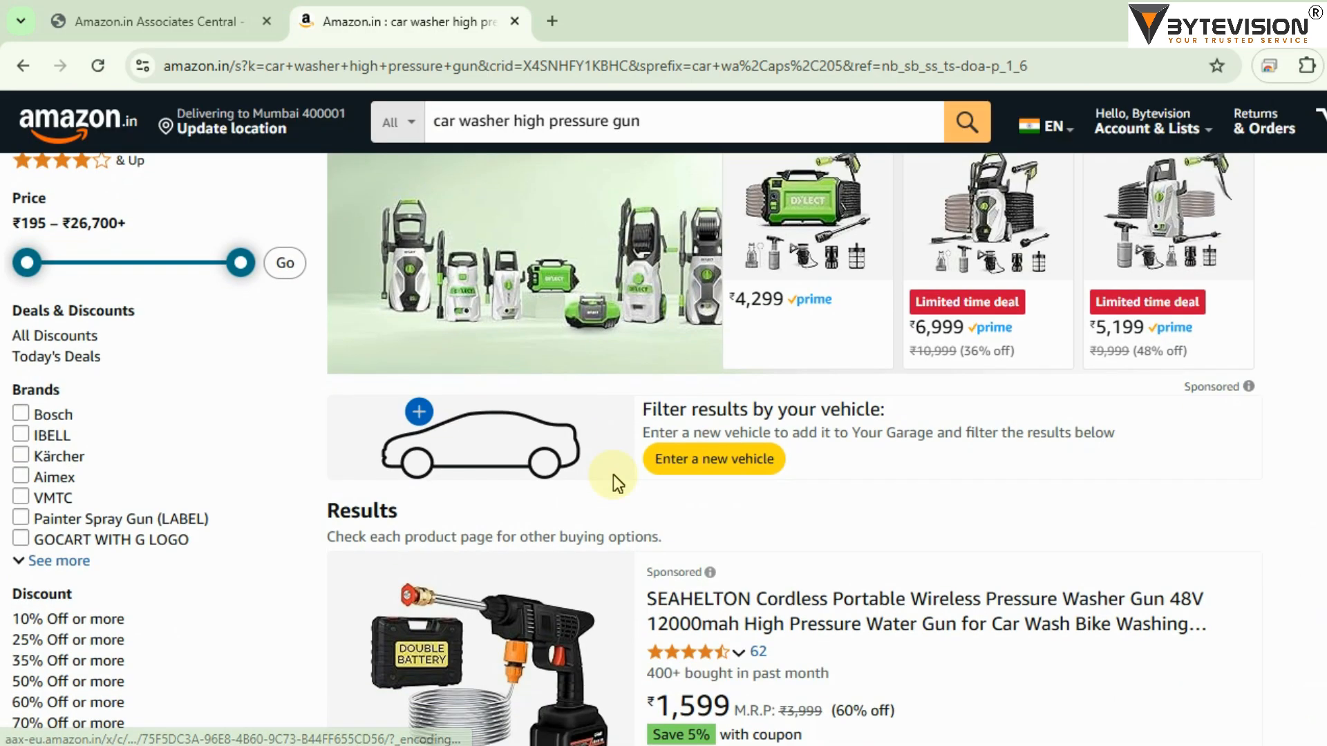
scroll(613, 477, "down", 3)
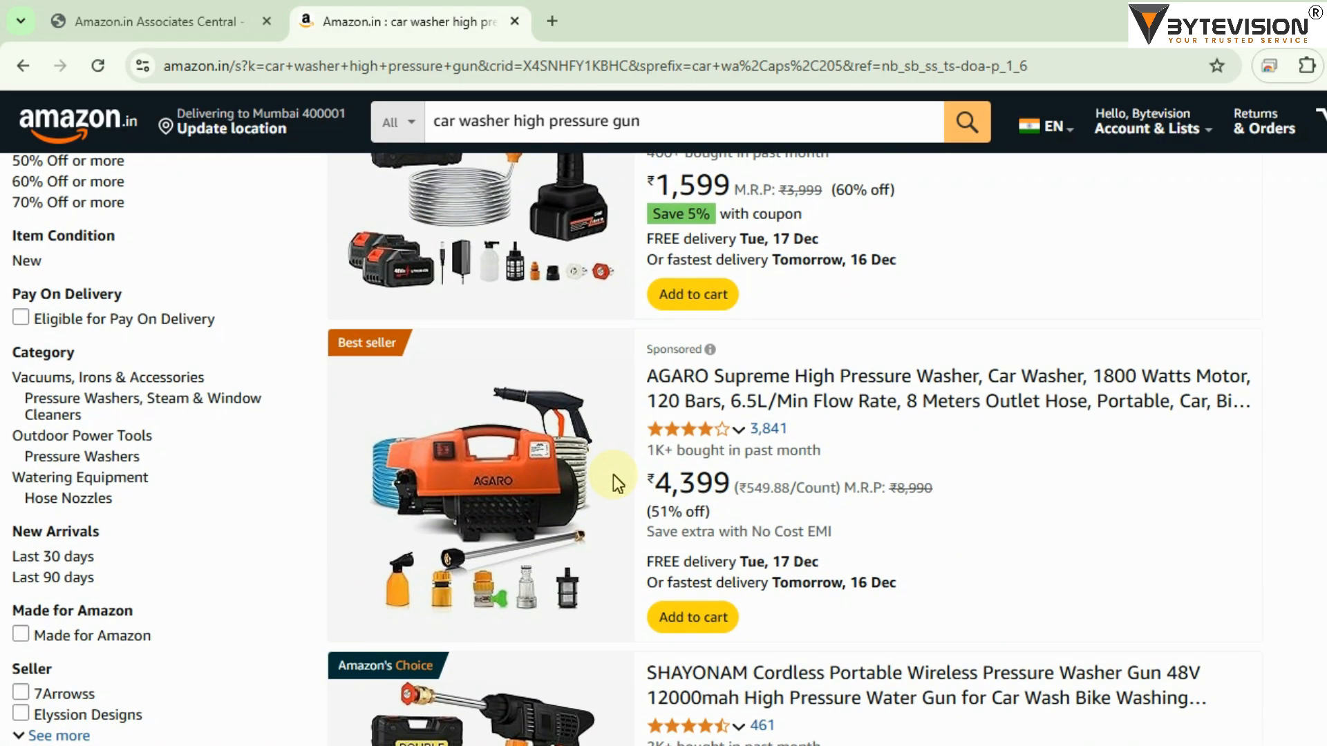
scroll(612, 477, "up", 3)
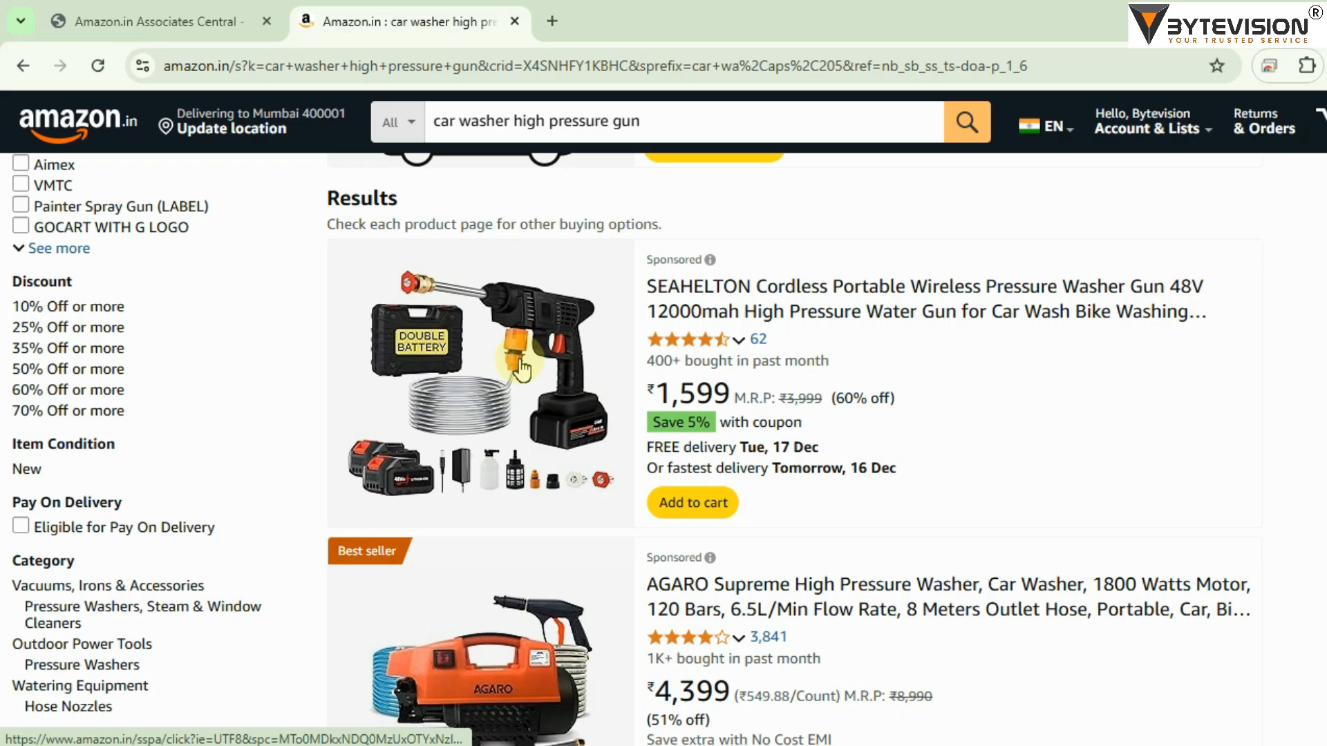
Open the SEAHELTON cordless pressure washer gun product page and browse its image thumbnails
left_click(520, 370)
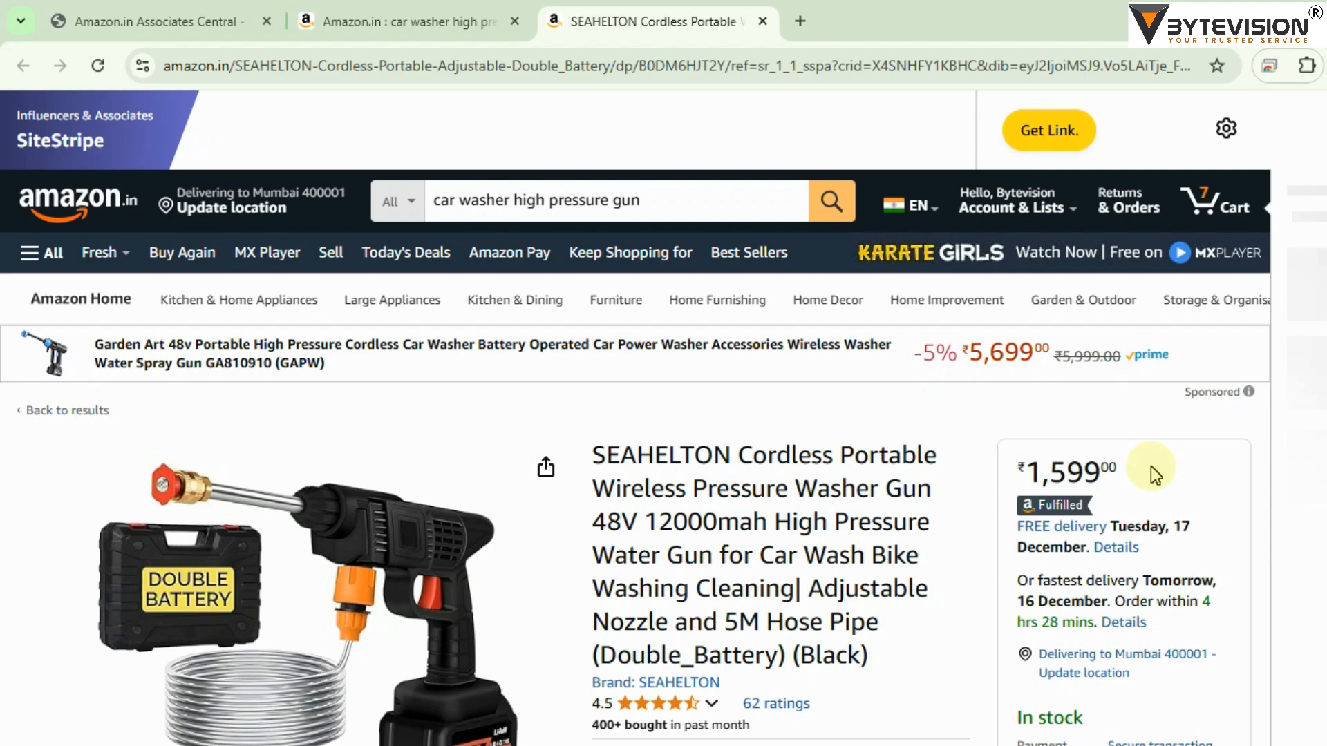
mouse_move(387, 546)
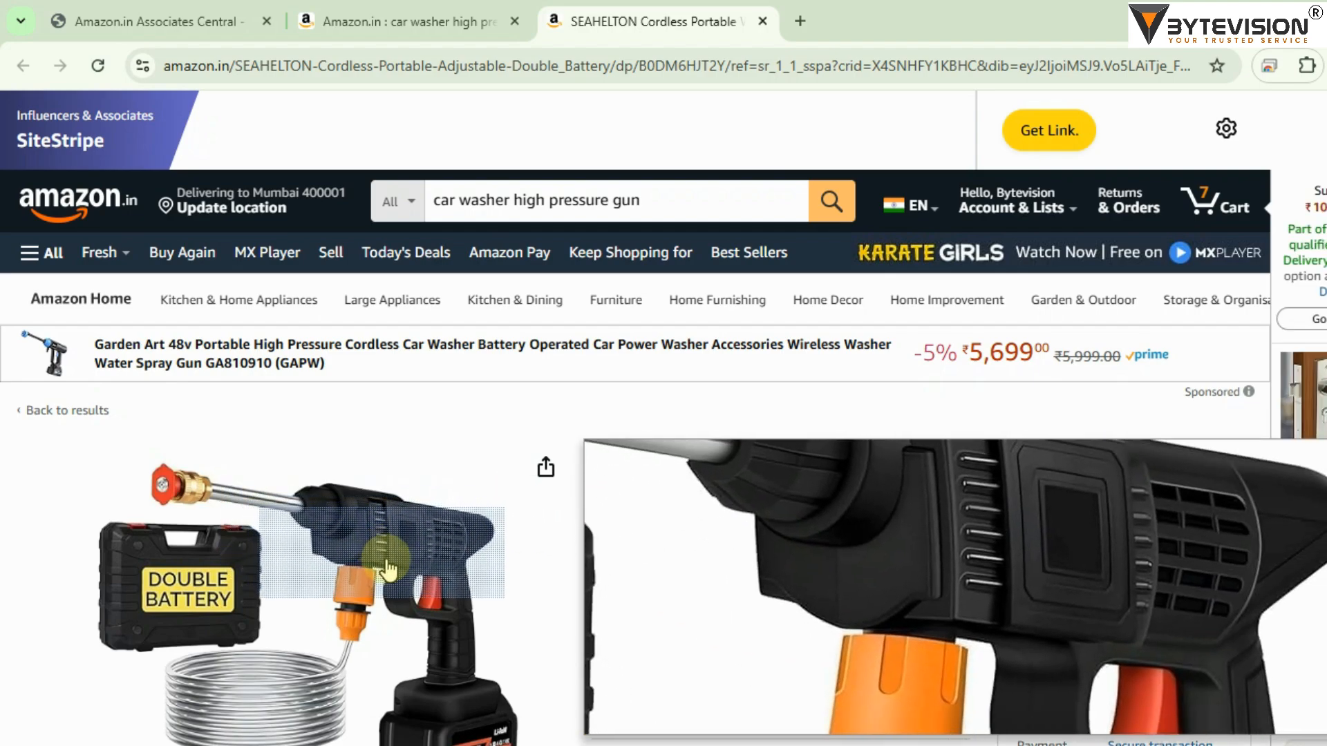
scroll(698, 518, "down", 1)
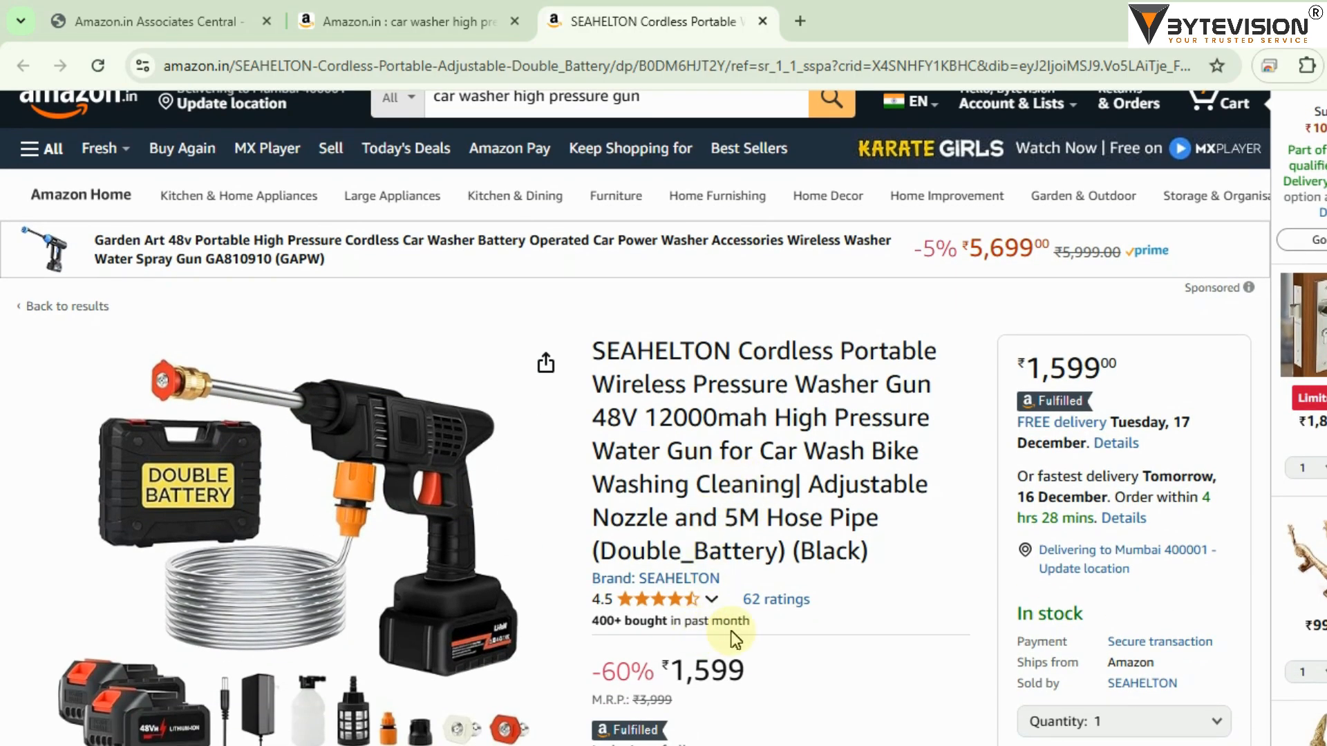
scroll(691, 522, "down", 2)
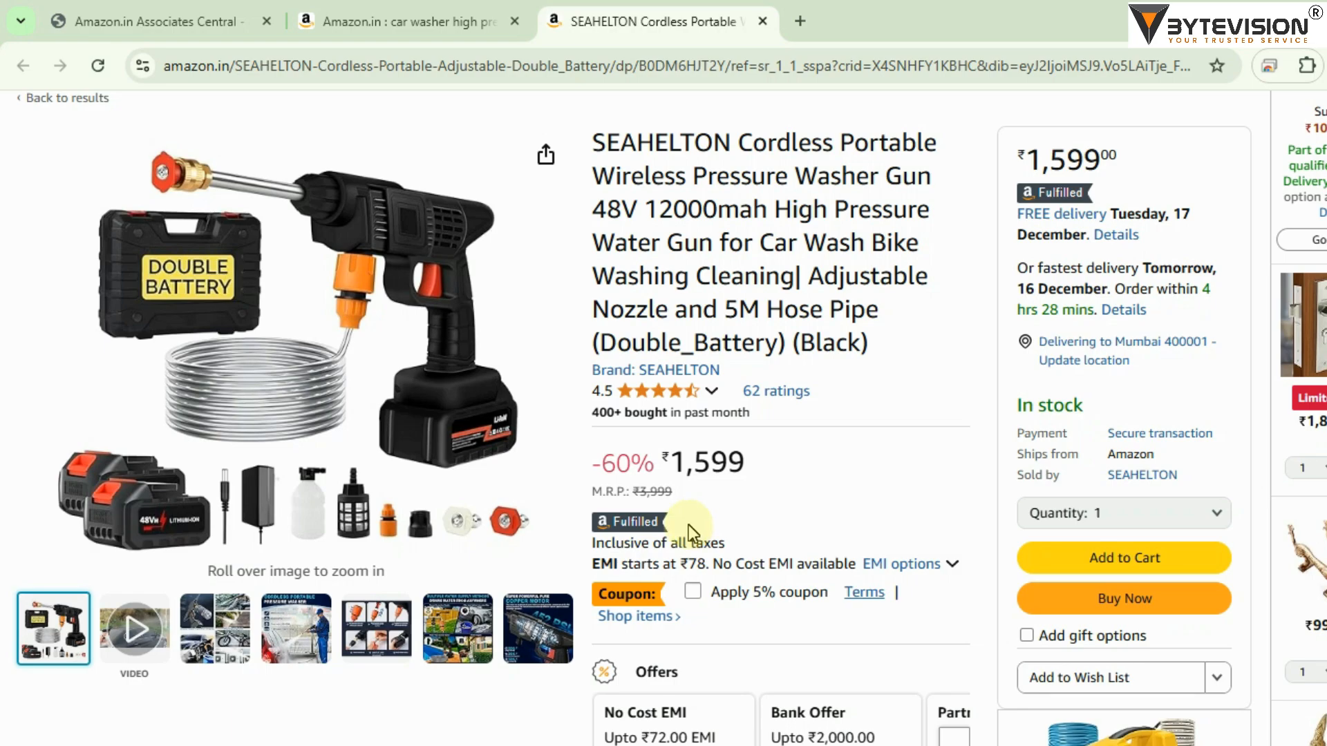
scroll(688, 525, "up", 2)
scroll(290, 529, "down", 2)
mouse_move(149, 626)
mouse_move(208, 633)
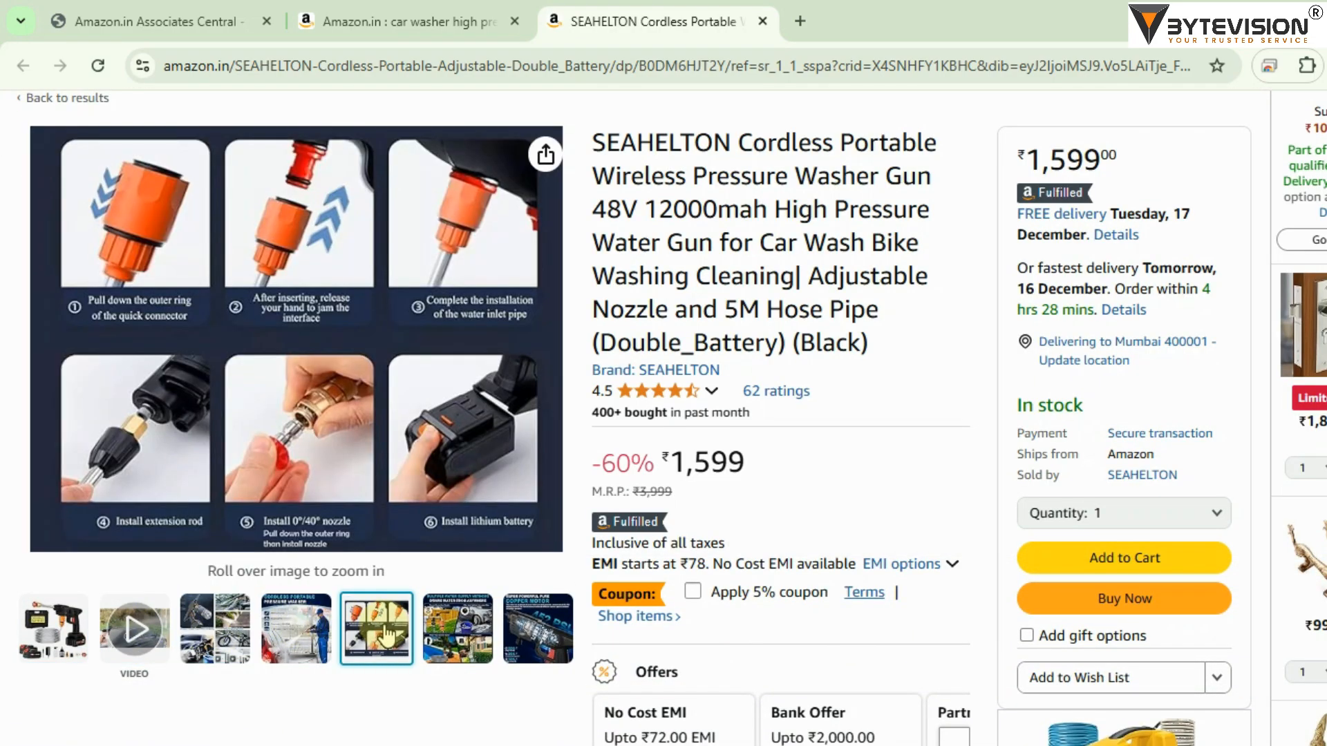
mouse_move(530, 644)
scroll(715, 498, "up", 3)
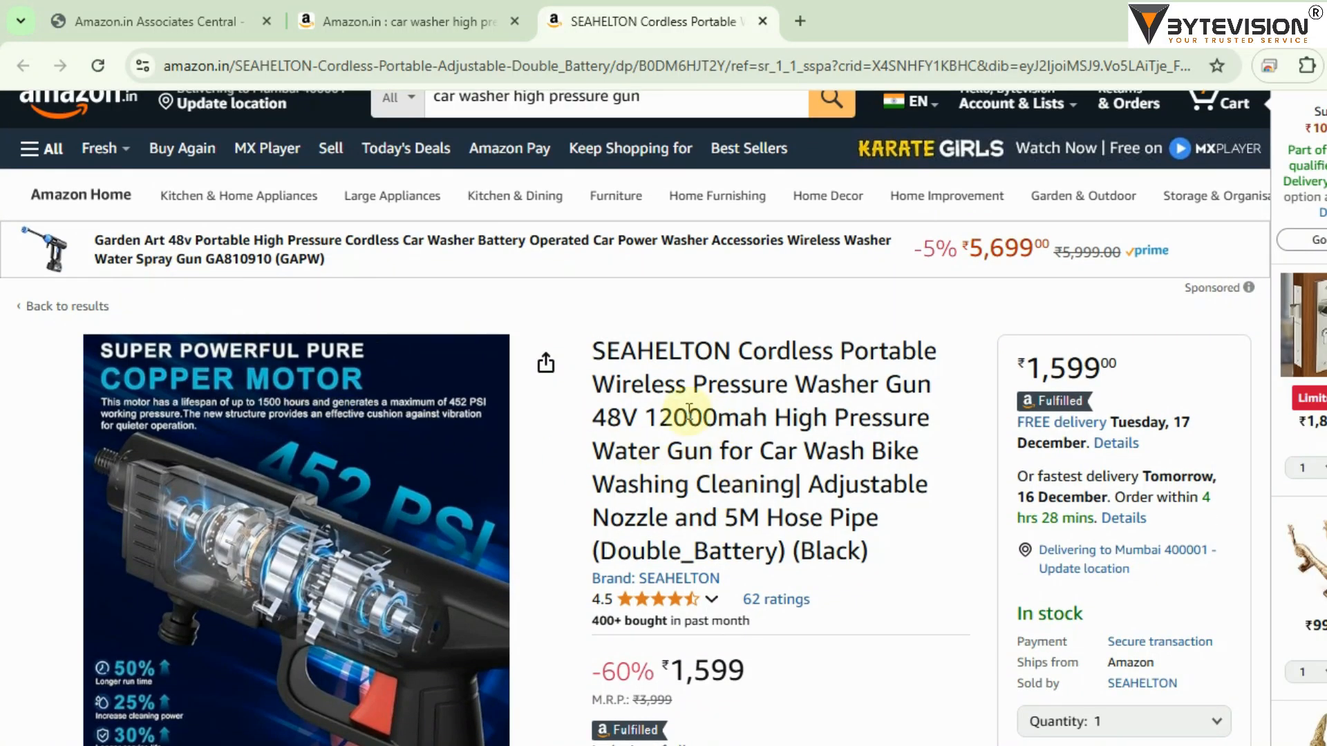
Highlight the SEAHELTON product title, then clear it and return to the top
left_click_drag(593, 350, 901, 549)
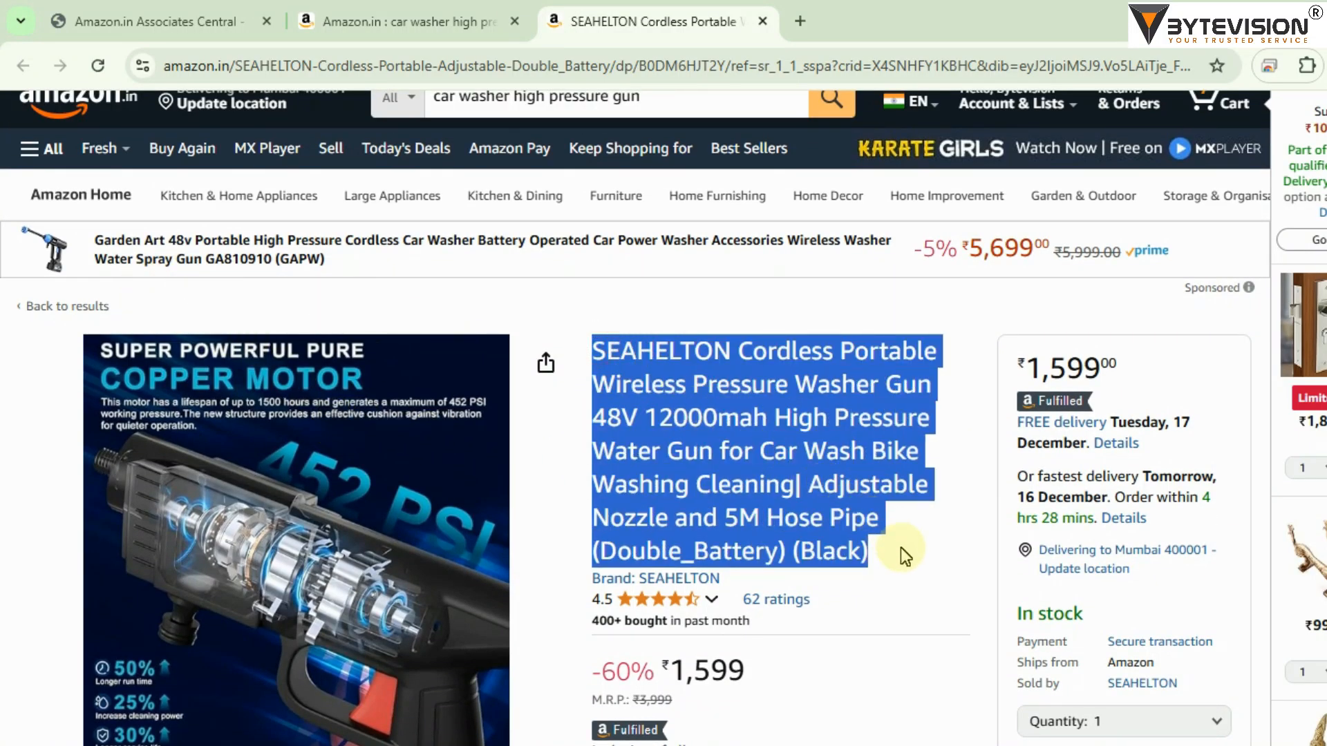
left_click(919, 555)
scroll(918, 554, "up", 1)
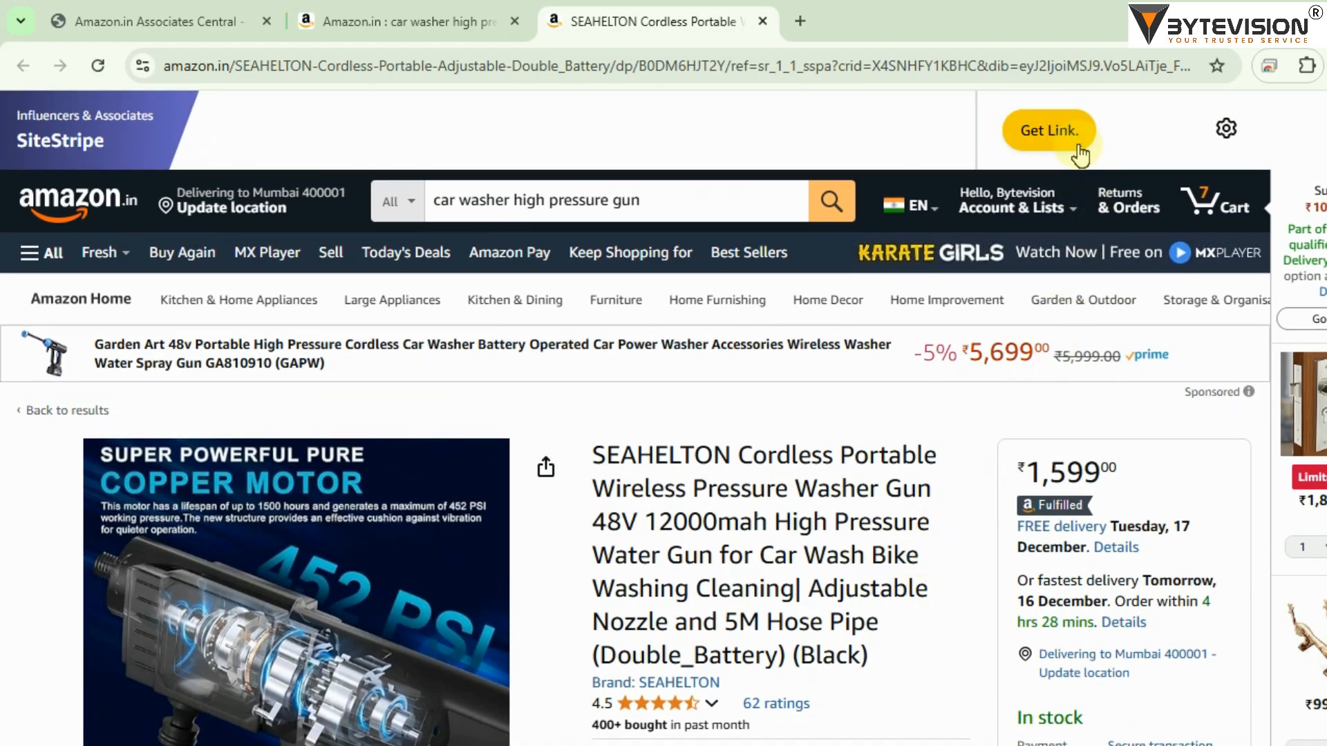
left_click(1057, 135)
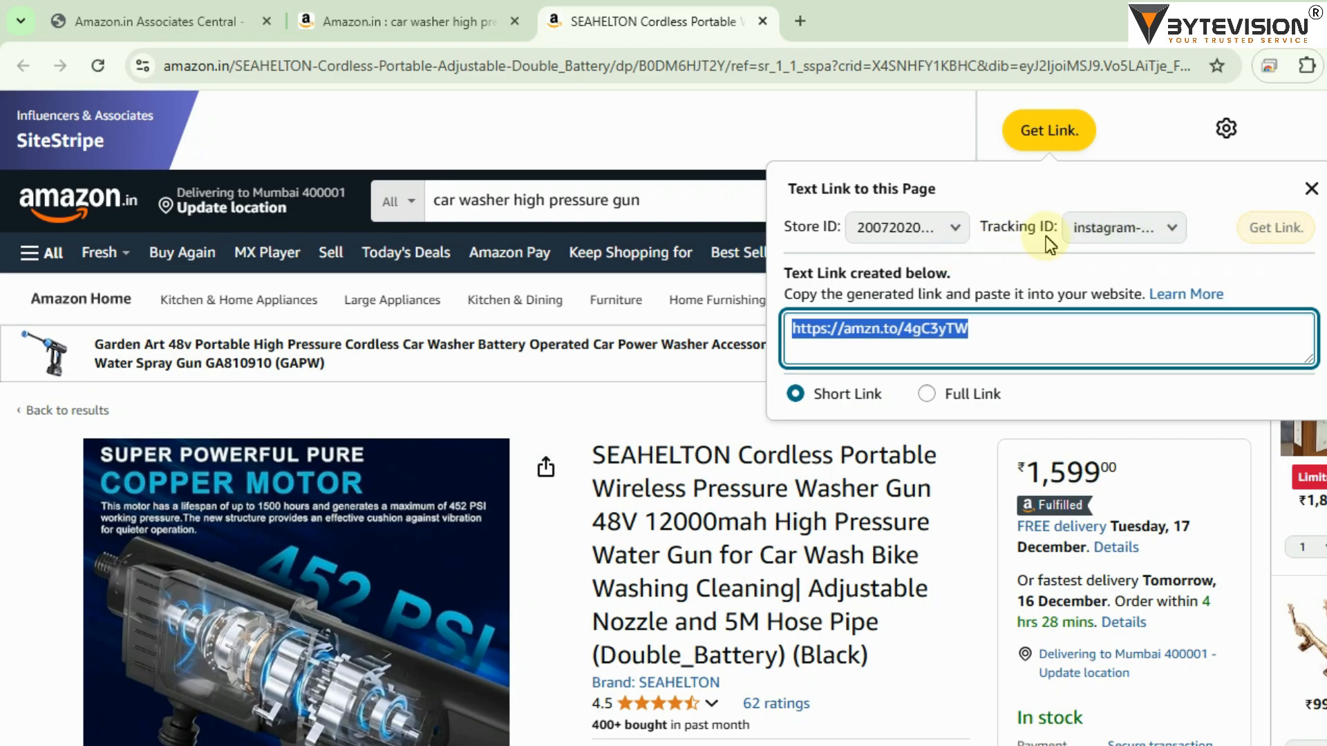
left_click(1171, 230)
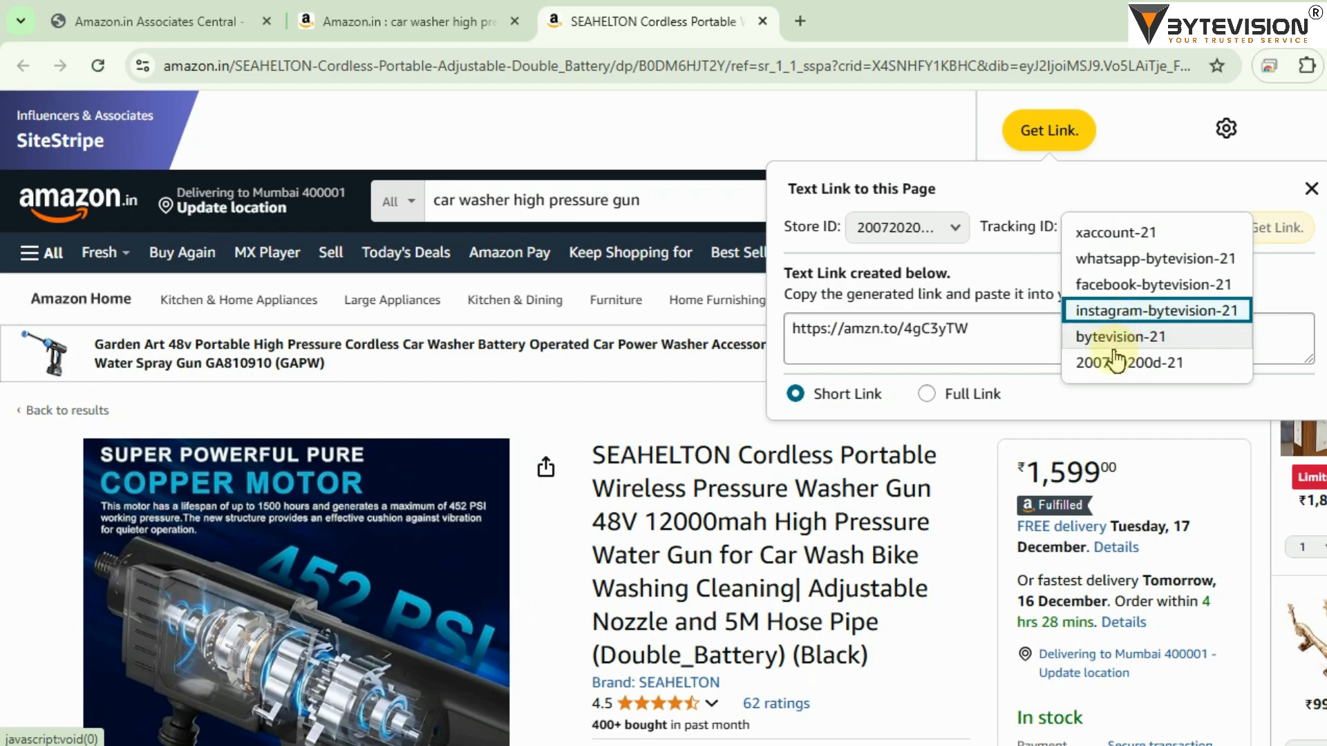
left_click(1114, 232)
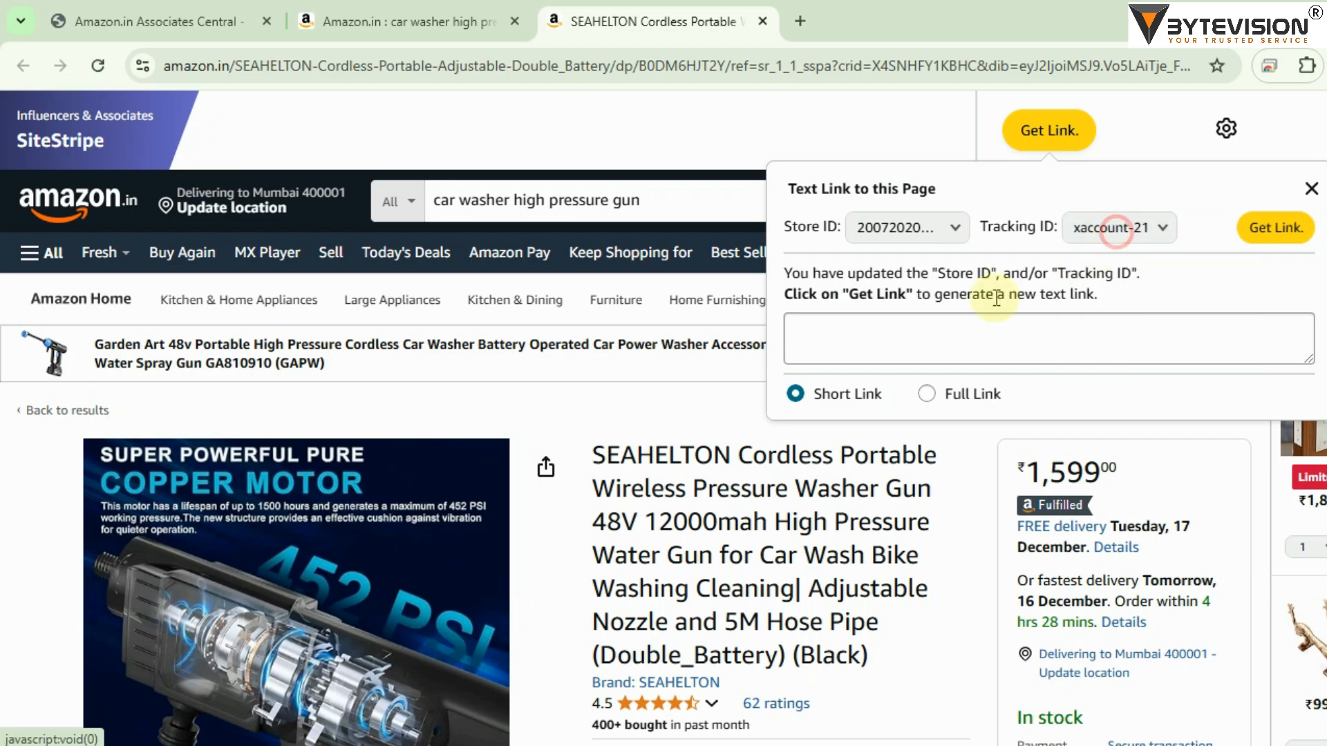
left_click(954, 230)
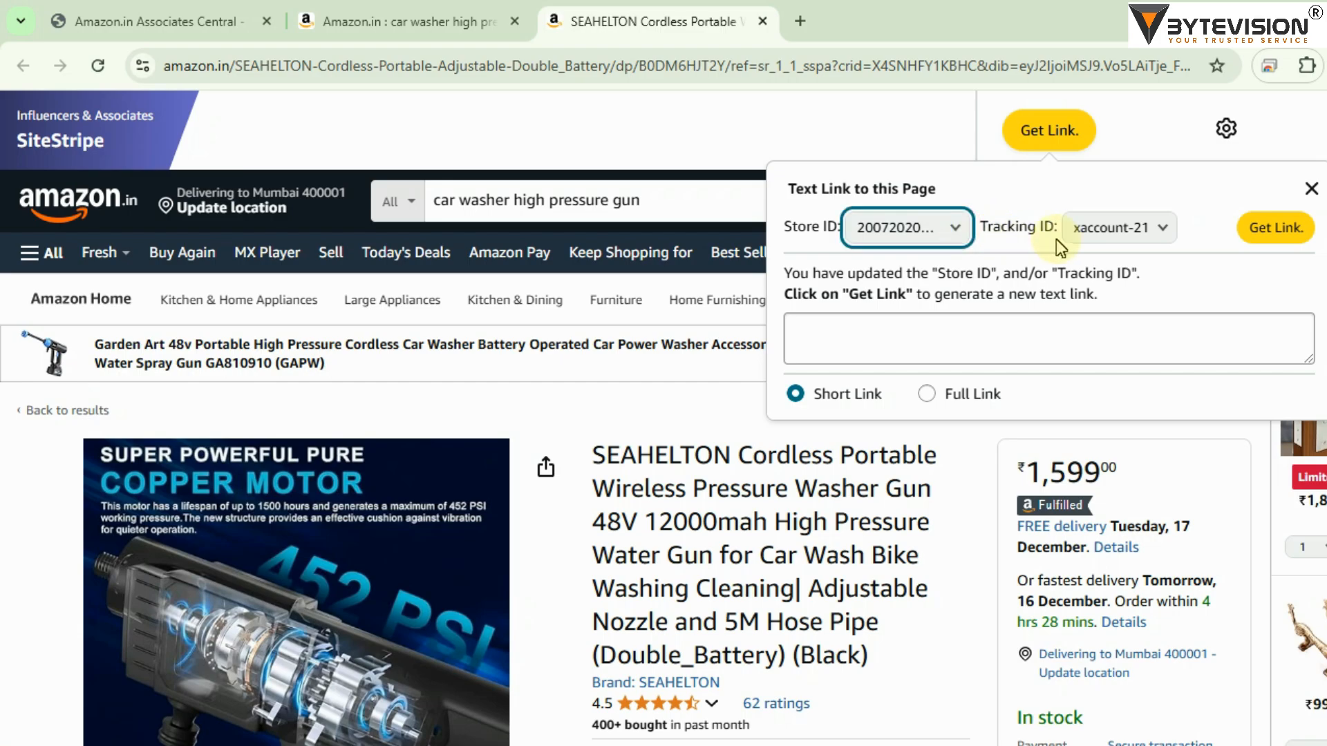
left_click(1271, 232)
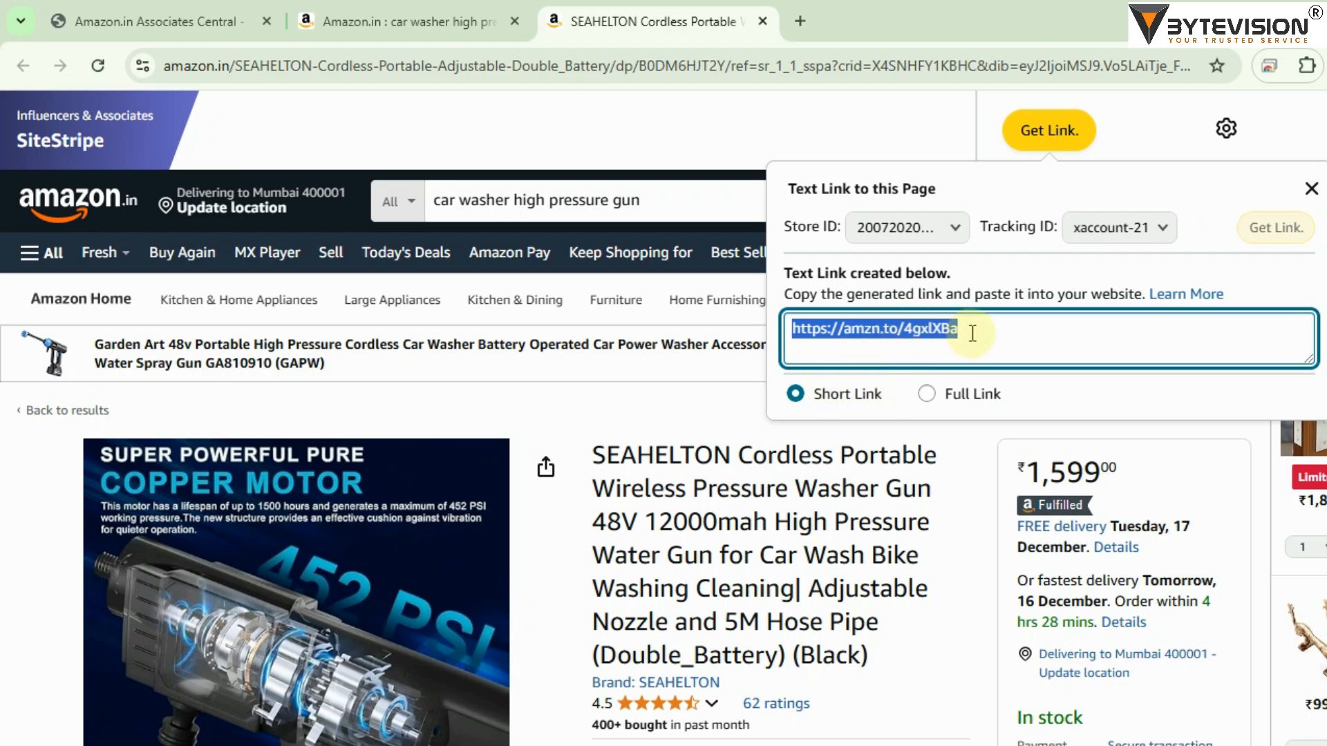
Copy the short link, then view the Full Link version to compare
right_click(868, 336)
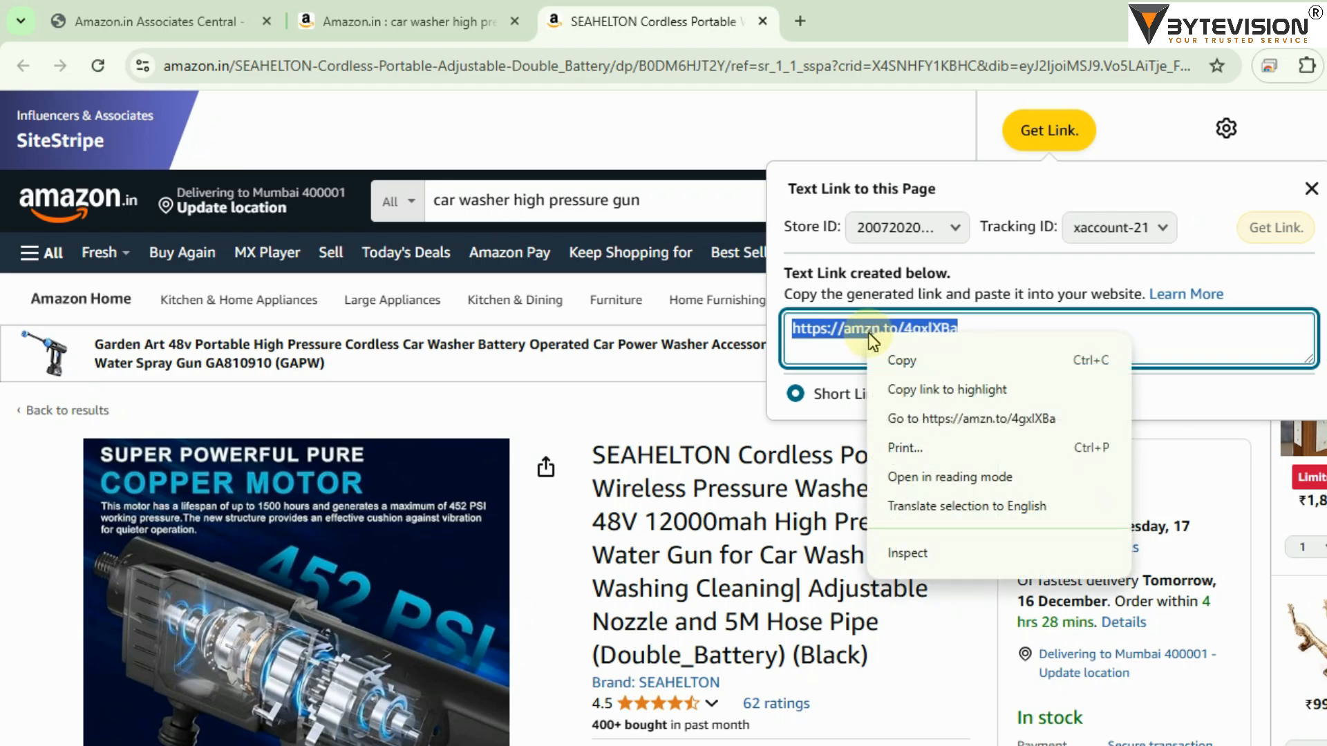
left_click(894, 362)
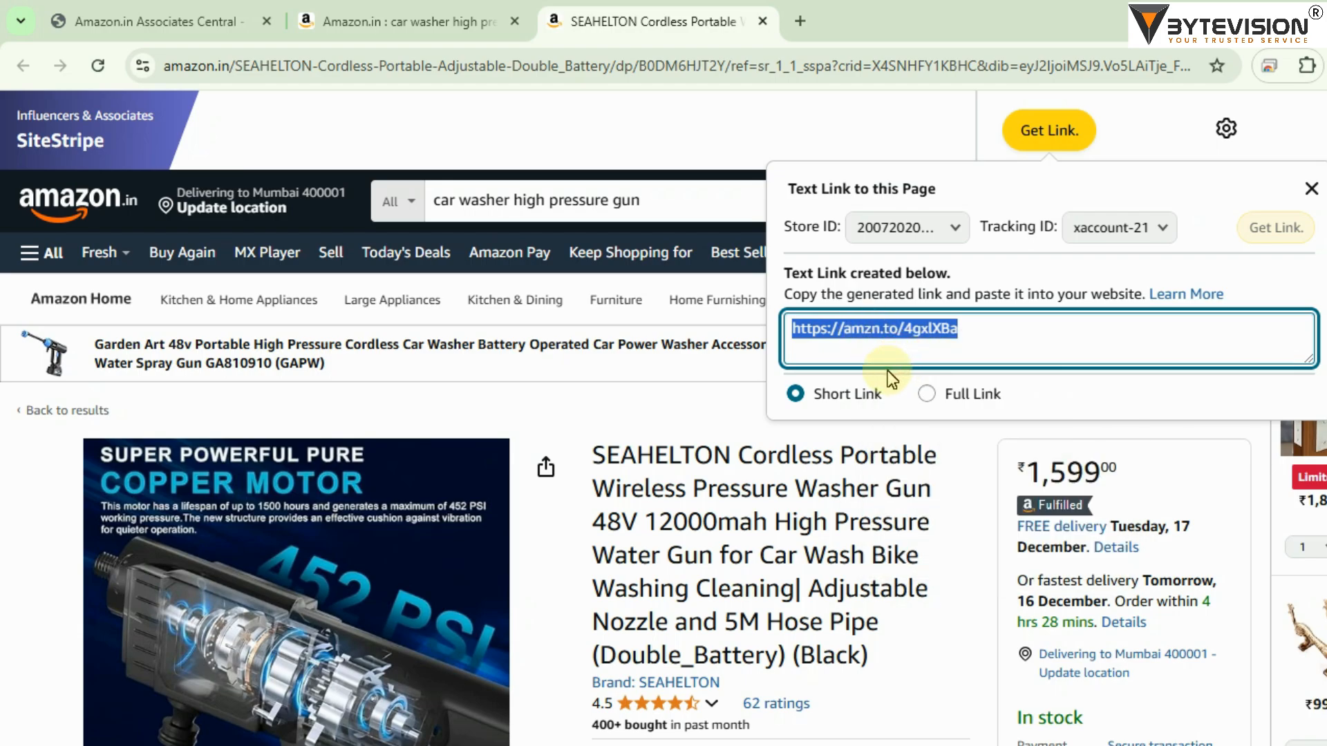
left_click(926, 393)
scroll(988, 337, "down", 1)
scroll(988, 337, "down", 3)
scroll(986, 338, "up", 4)
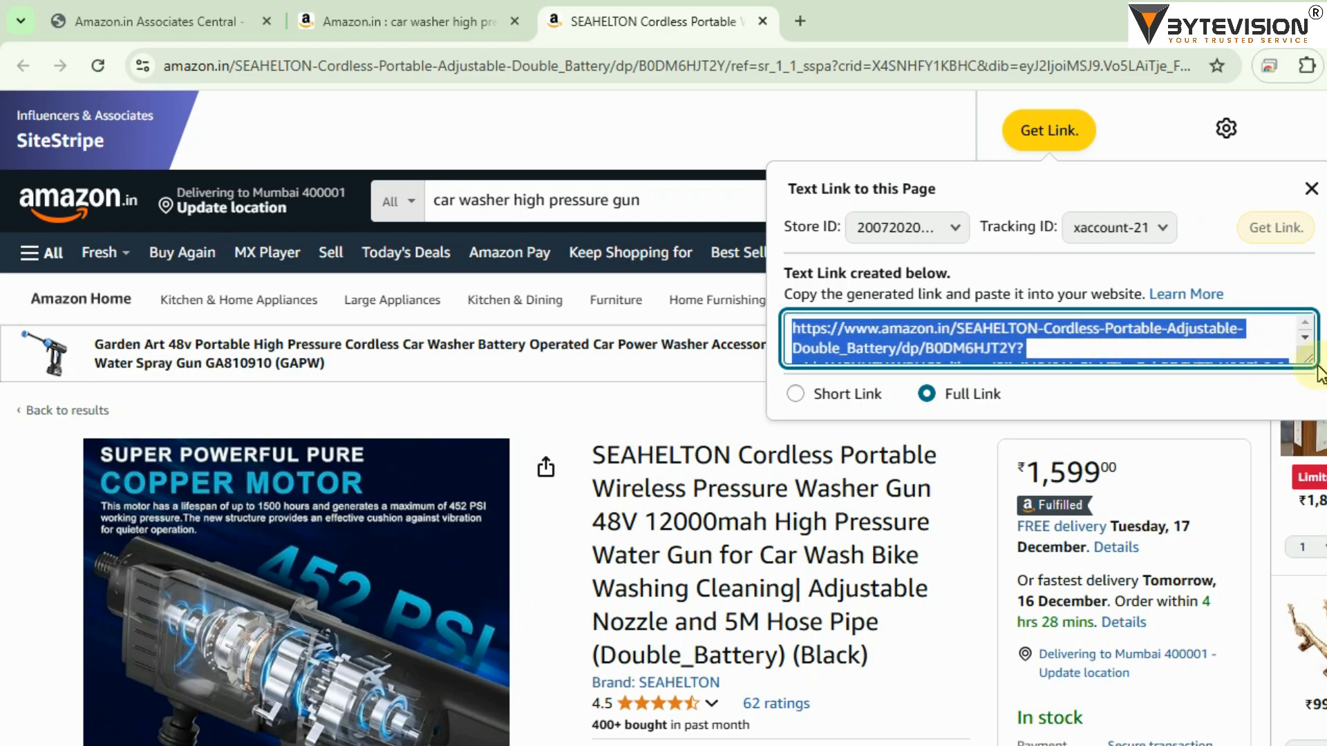
left_click_drag(1309, 357, 1307, 571)
scroll(1216, 472, "down", 1)
scroll(1189, 463, "up", 1)
scroll(1082, 394, "down", 2)
scroll(1078, 398, "up", 2)
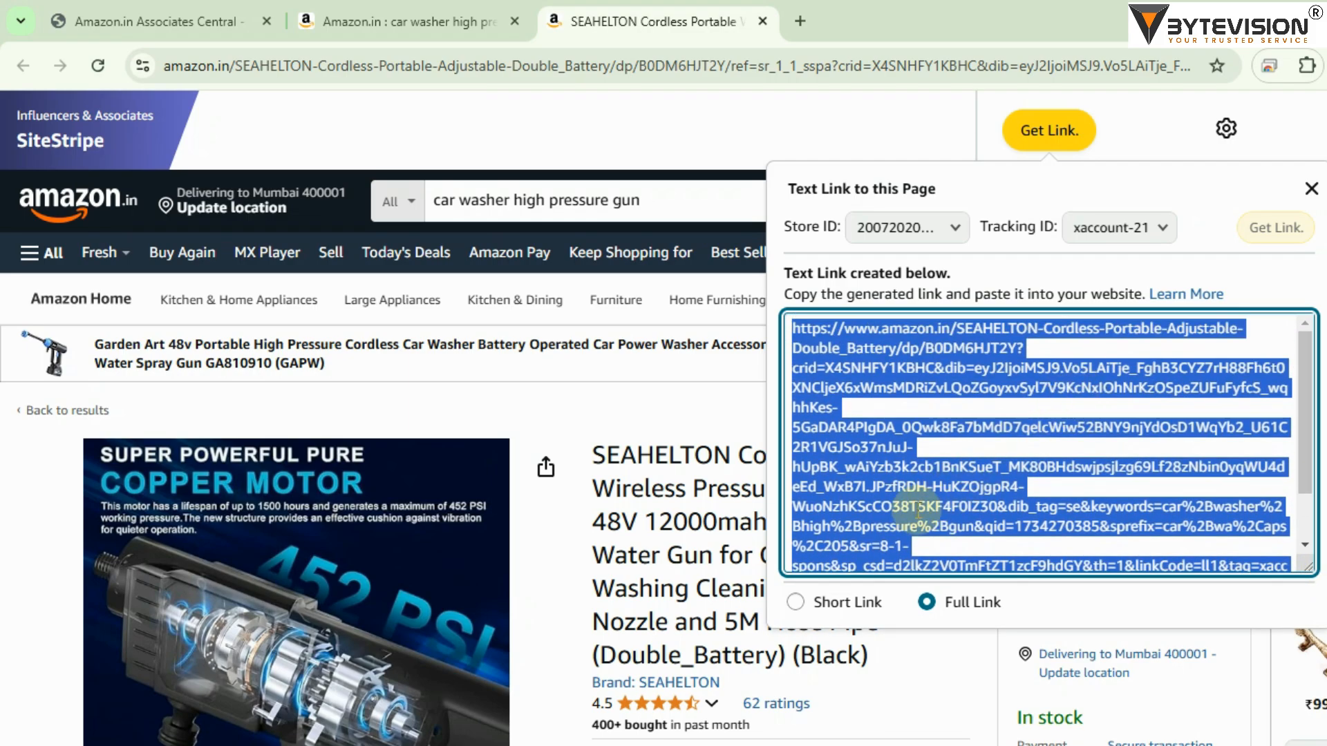
left_click(795, 602)
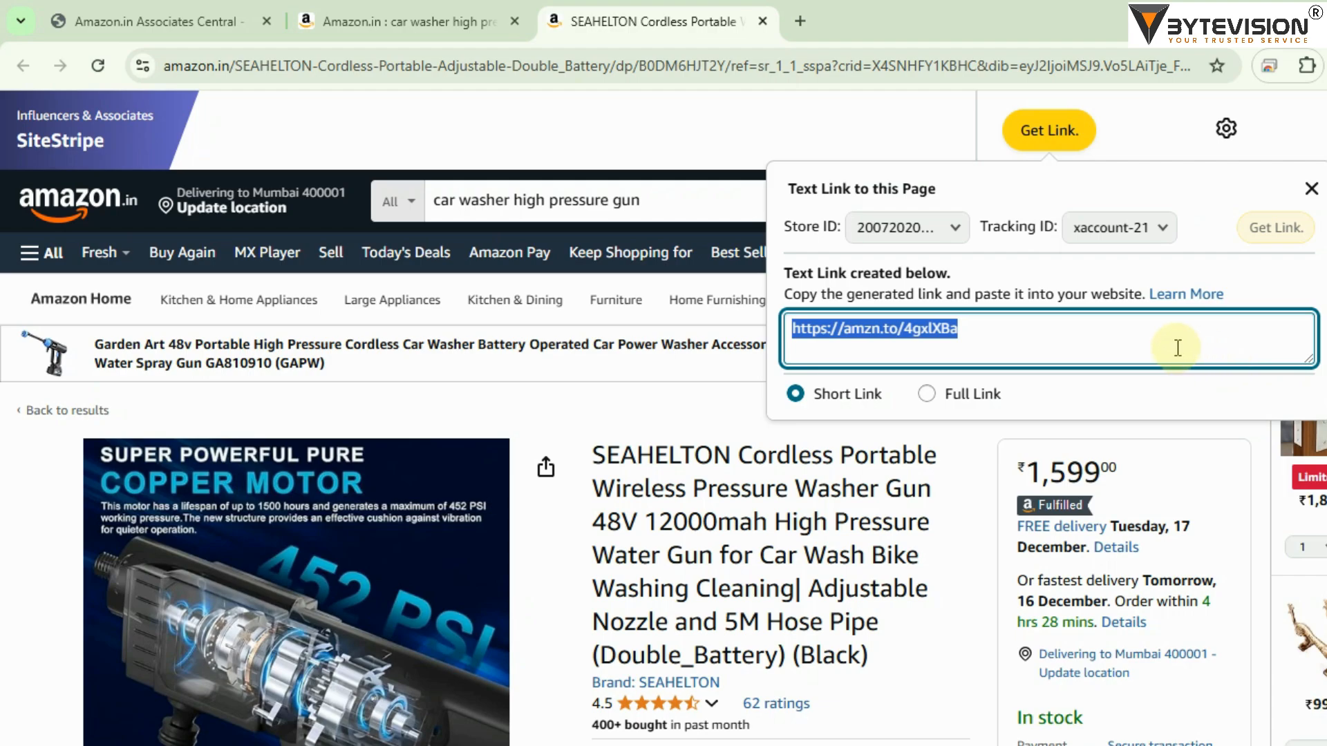
left_click(1001, 332)
triple_click(919, 329)
right_click(919, 325)
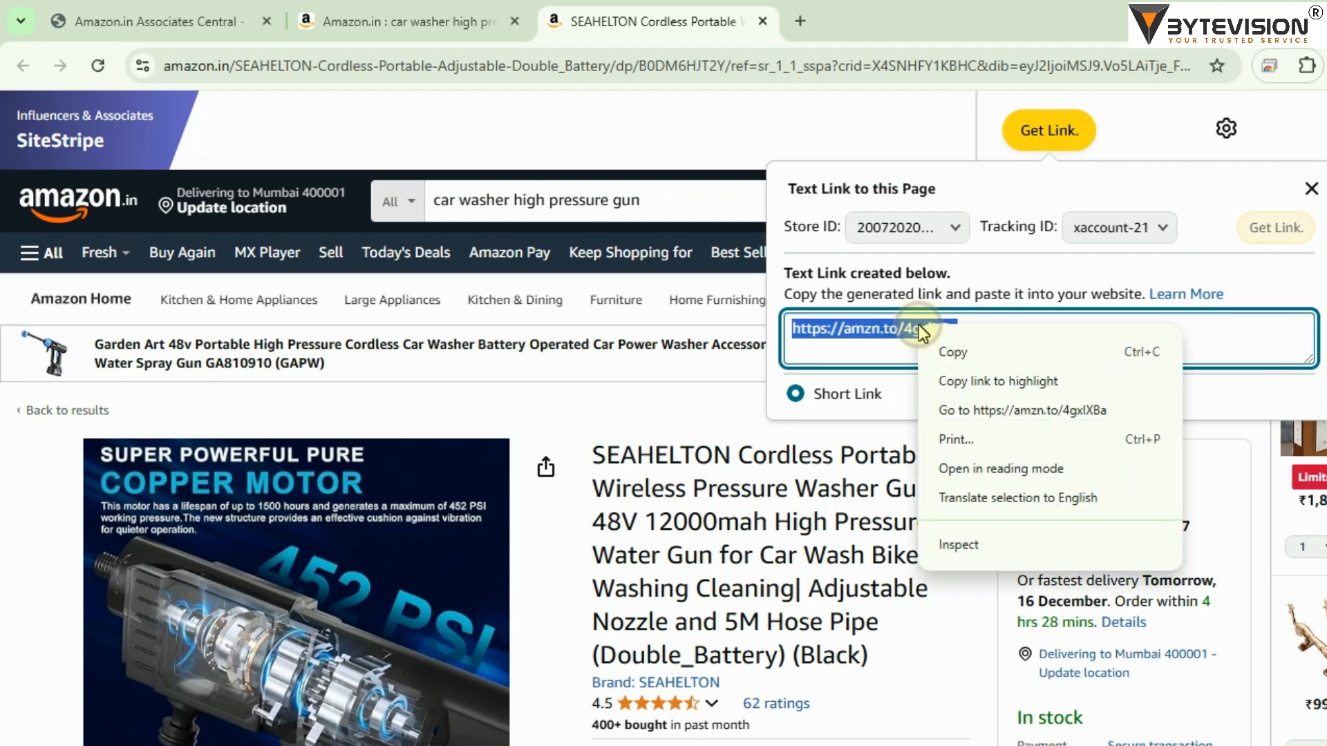
left_click(955, 354)
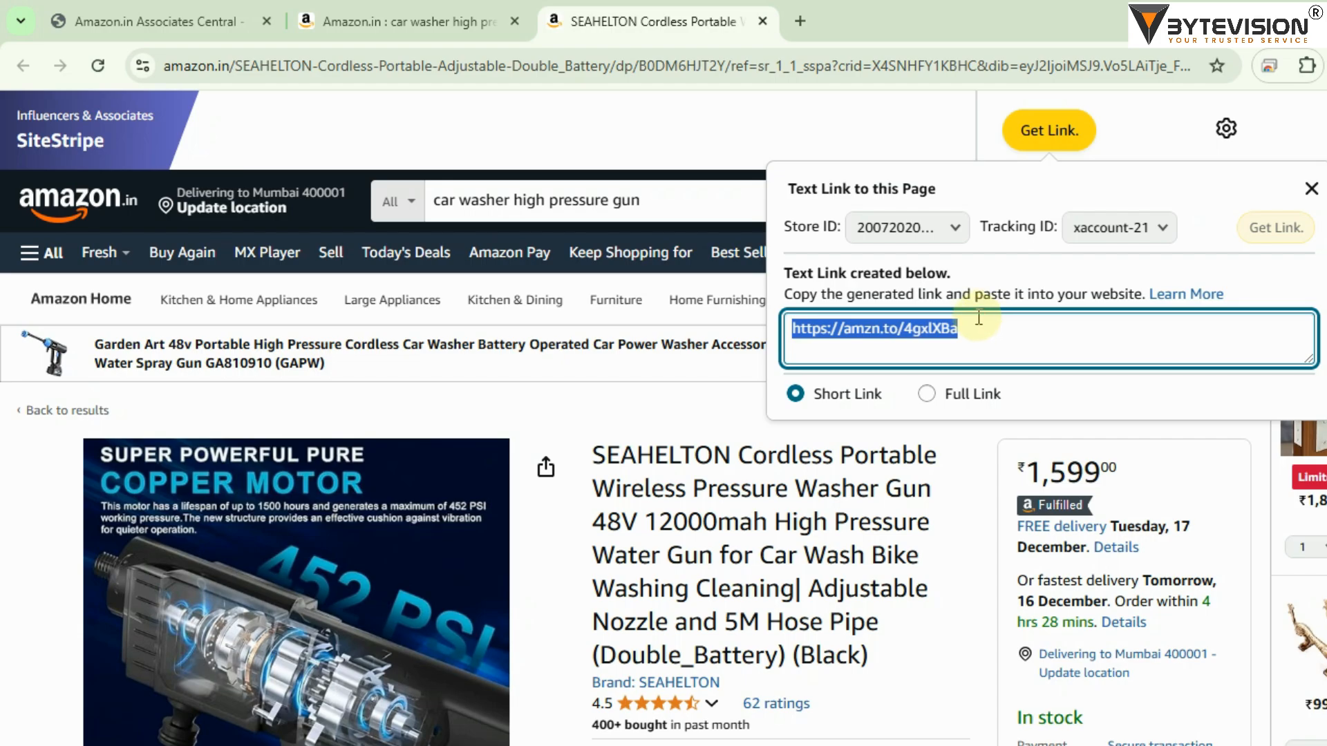
left_click(801, 20)
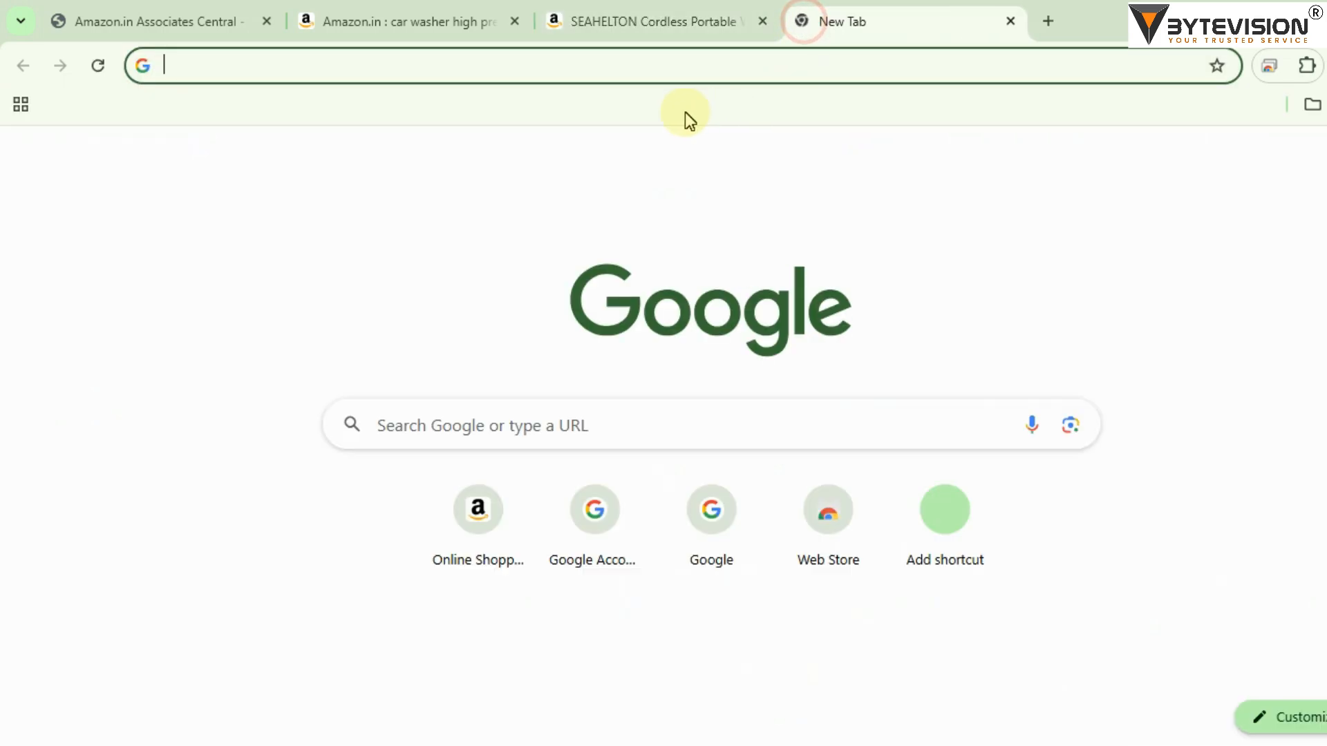
Go to twitter.com and sign in to X with the linked Google account
type("t")
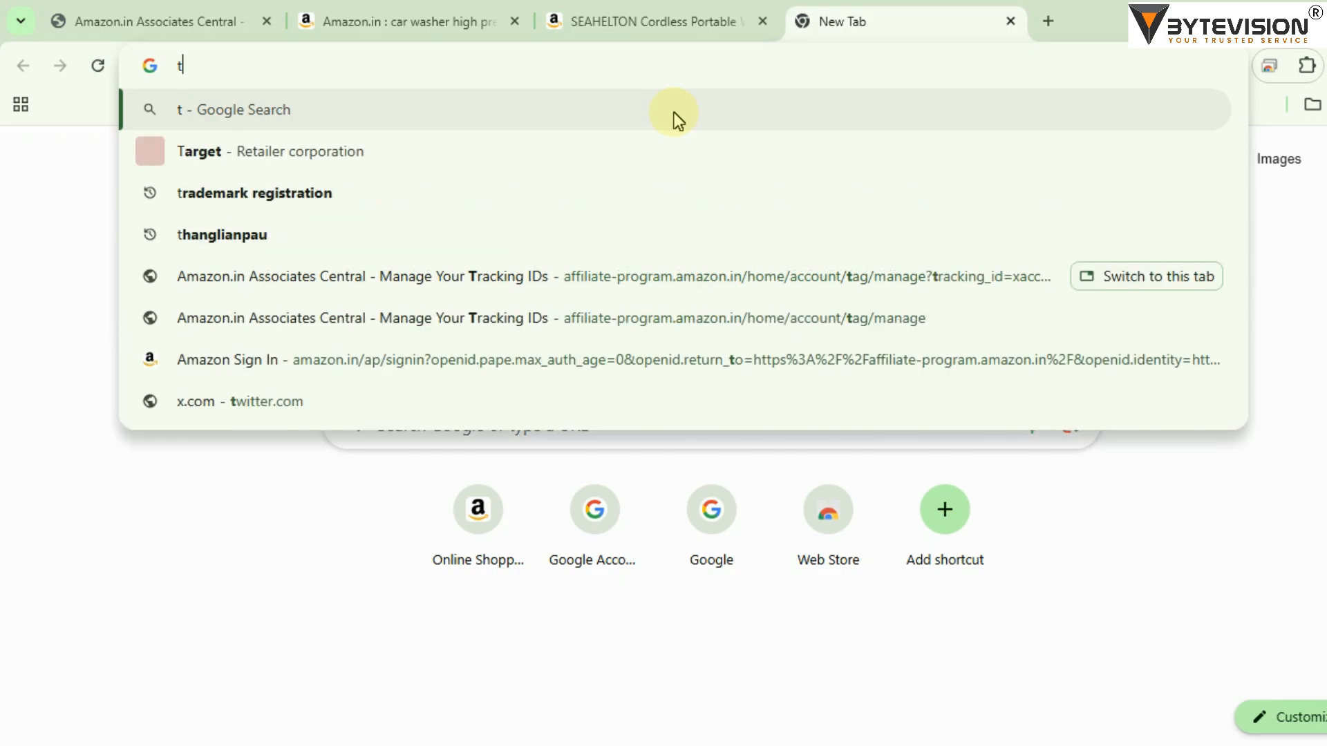
type("w")
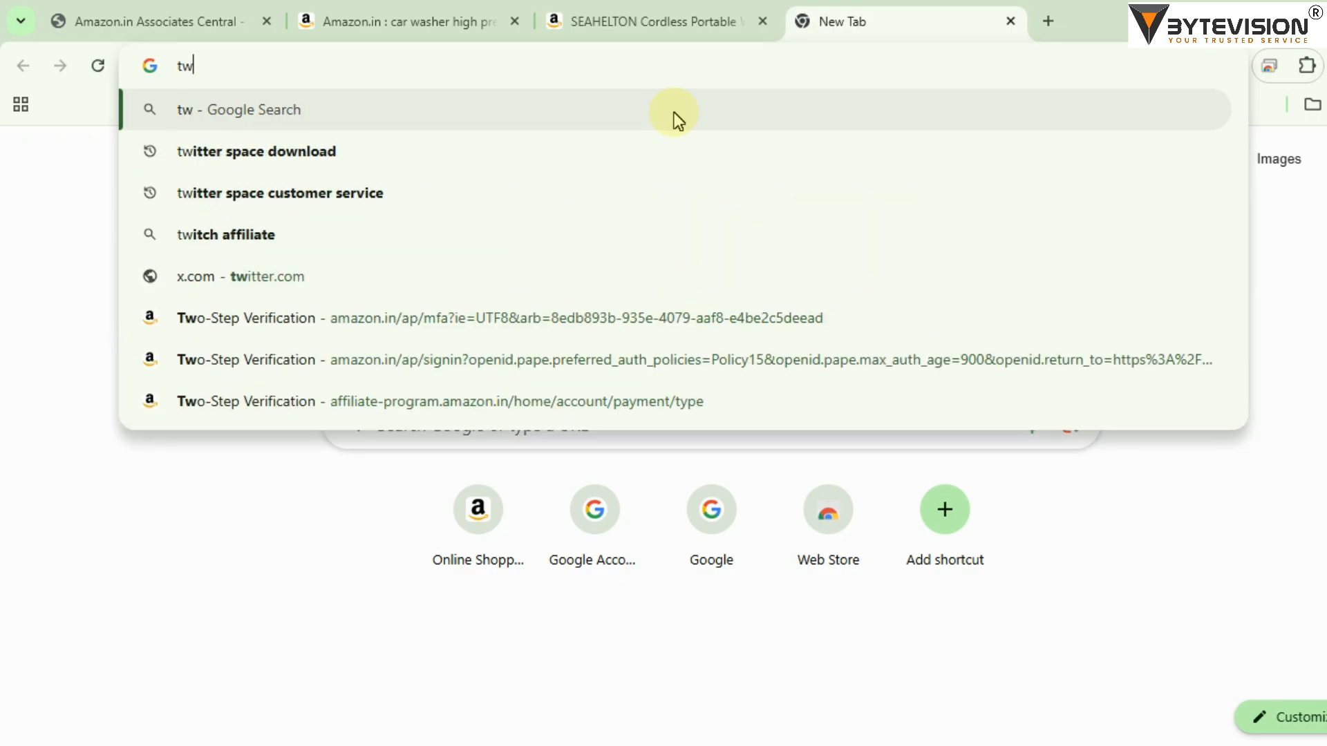
type("i")
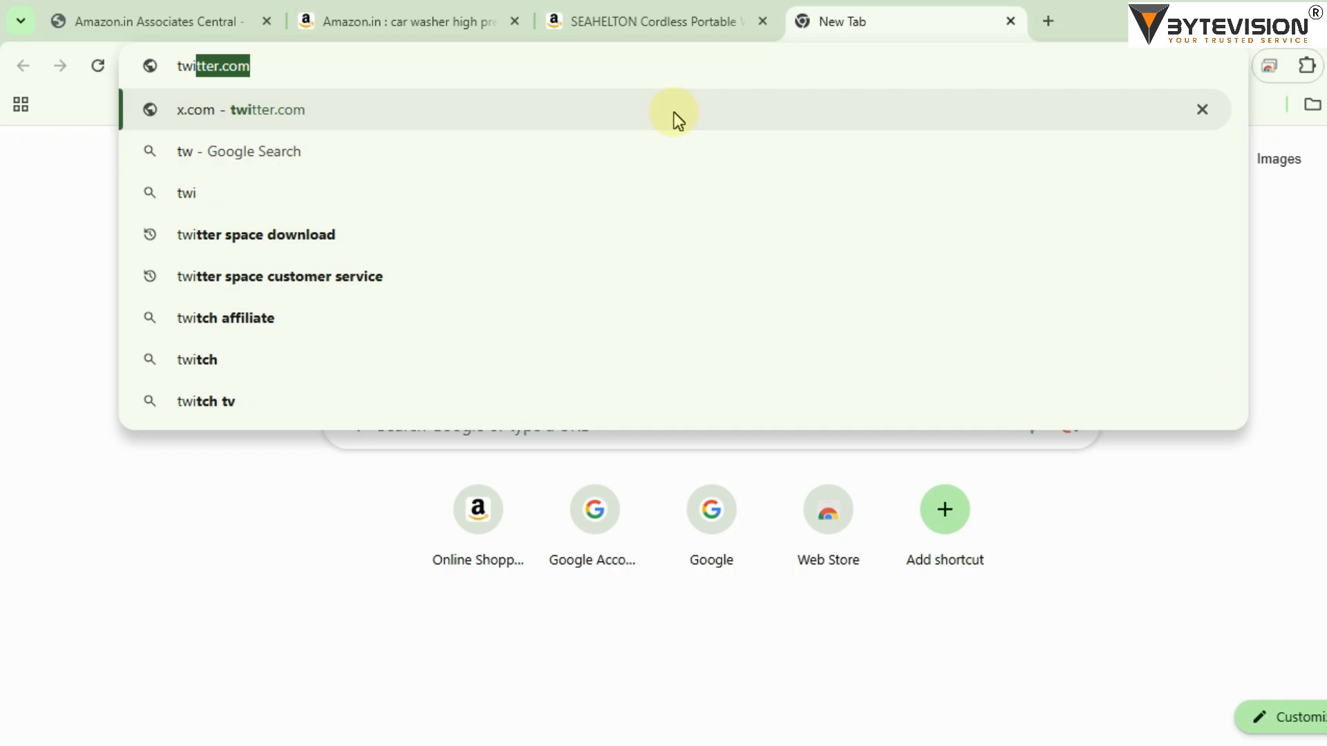
key("Return")
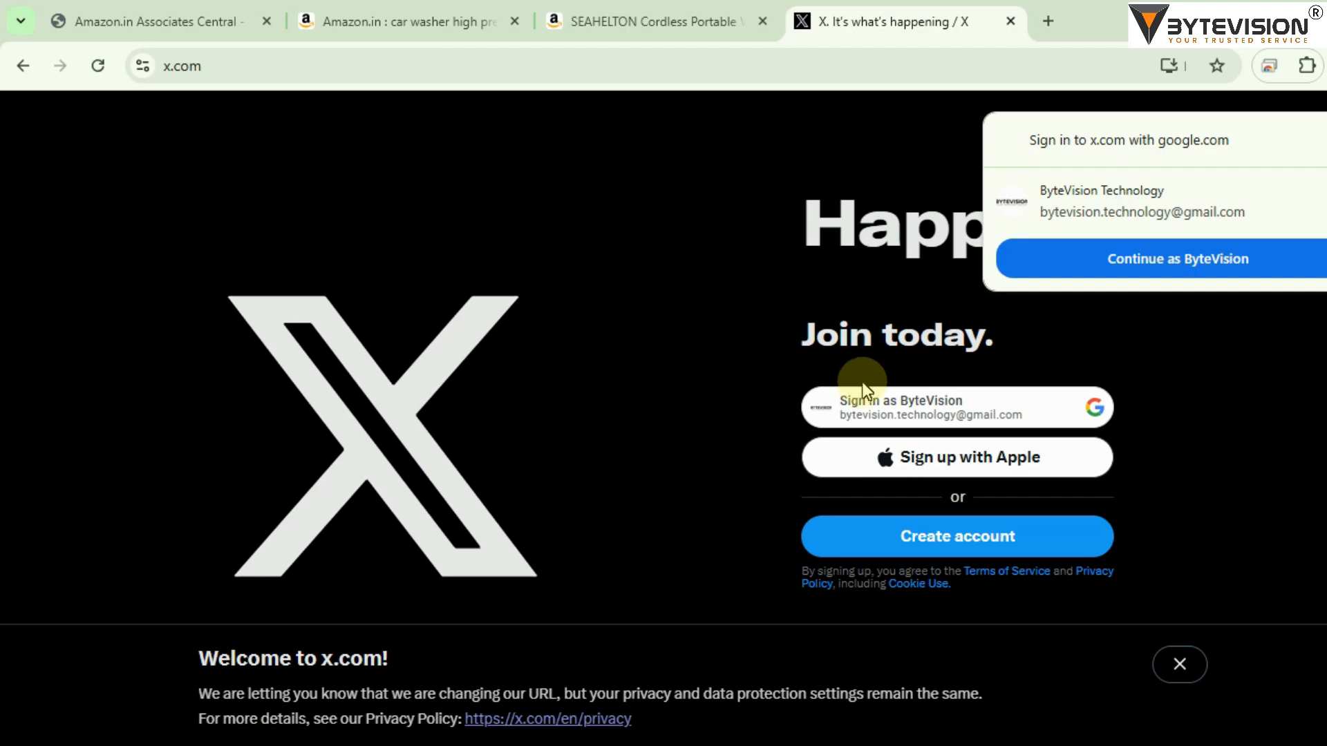
left_click(867, 406)
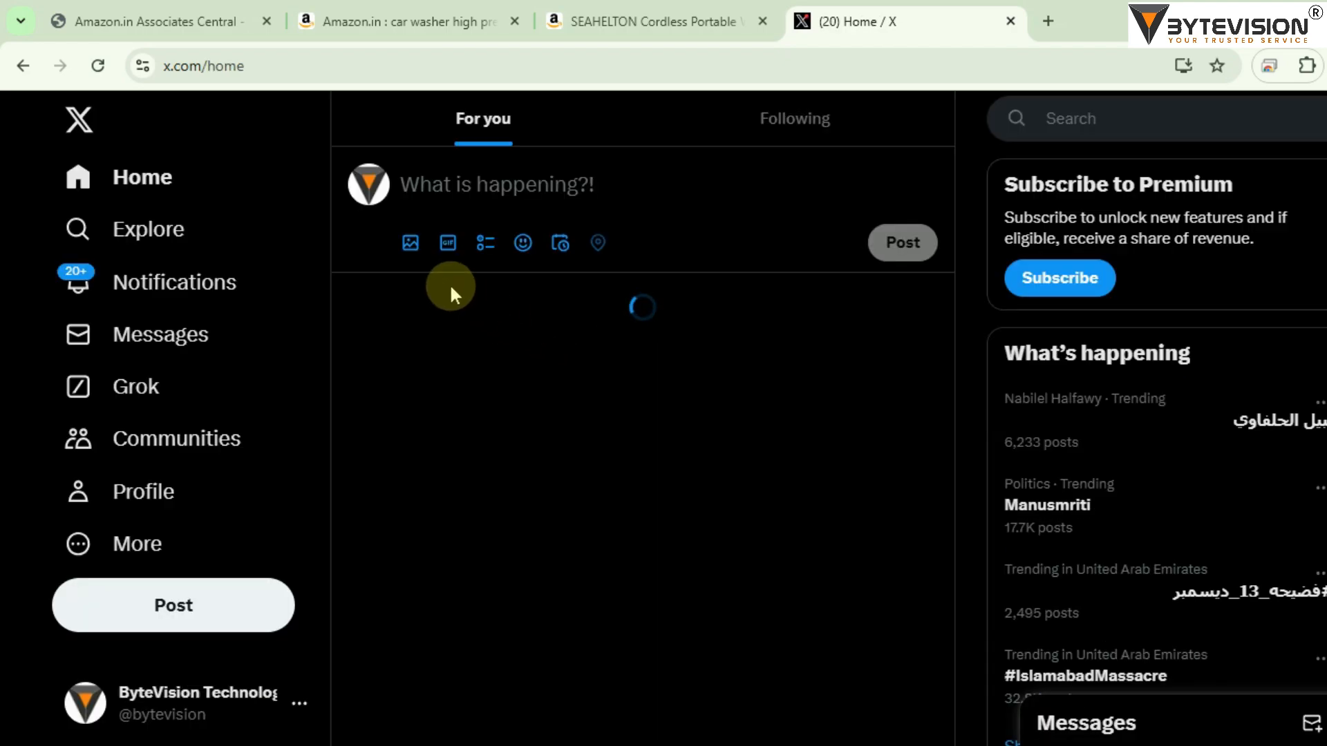
left_click(443, 183)
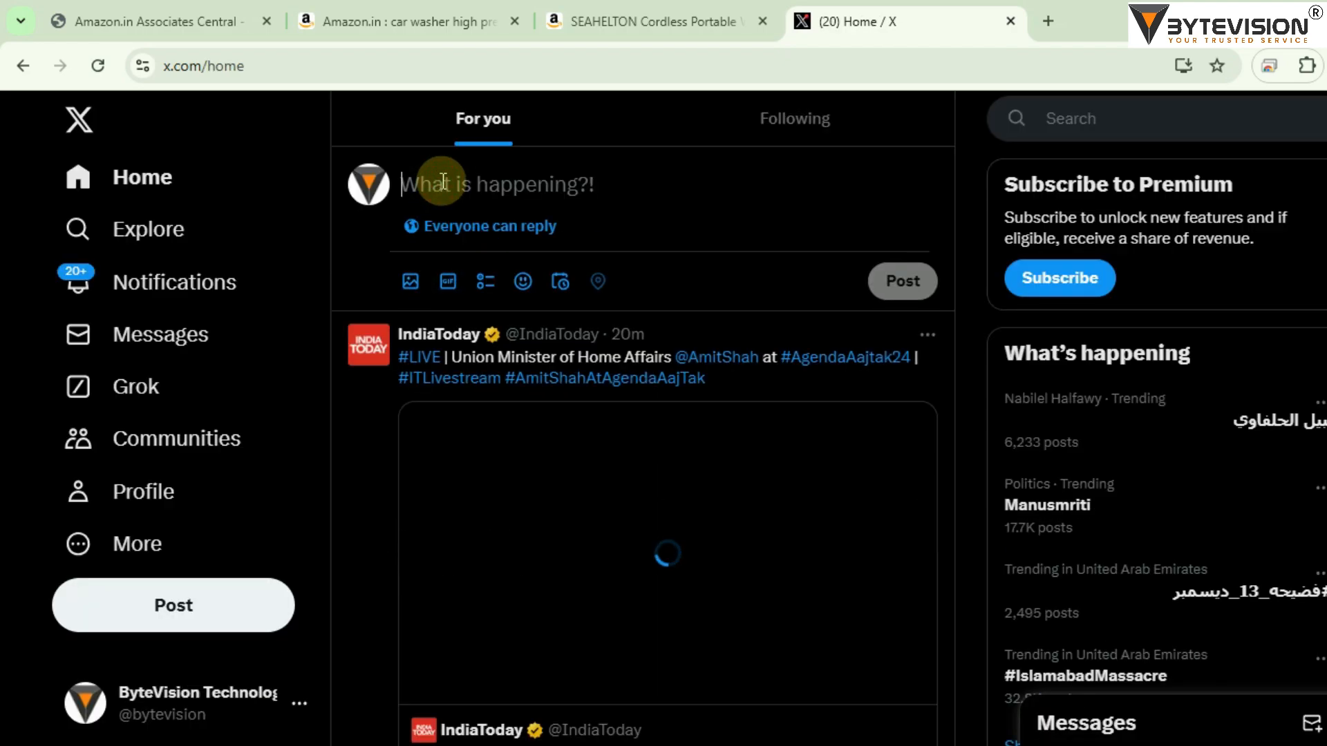
Paste the short link into the post composer with an empty line above it
type("https://amzn.to/4gxlXBa")
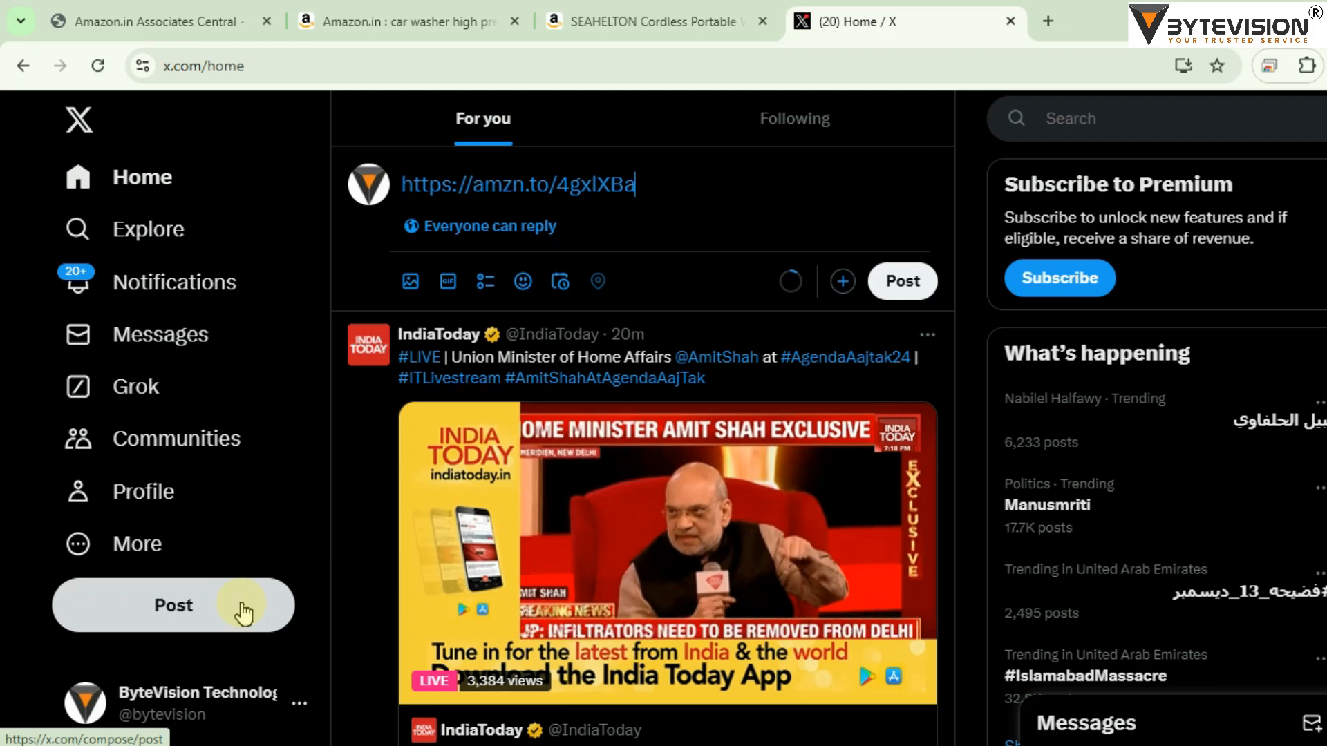
left_click(242, 606)
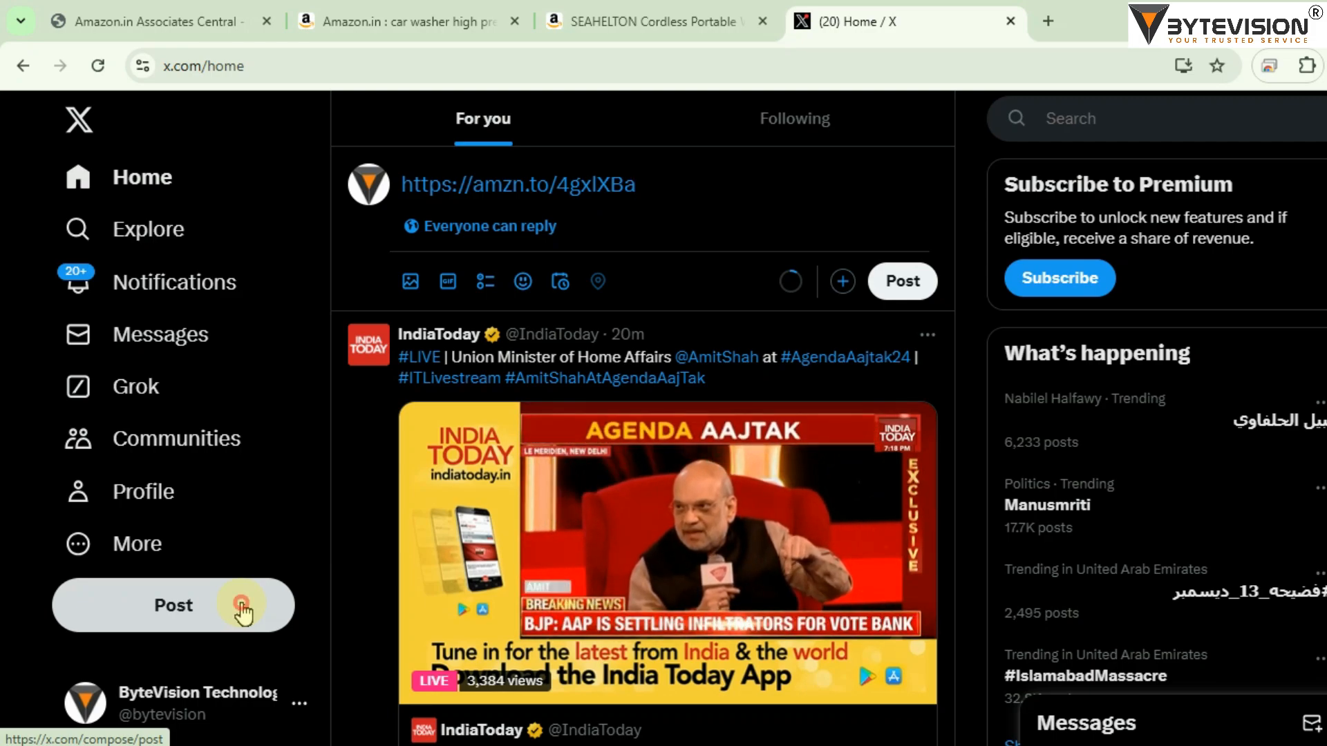
type("https://amzn.to/4gxlXBa")
left_click(472, 219)
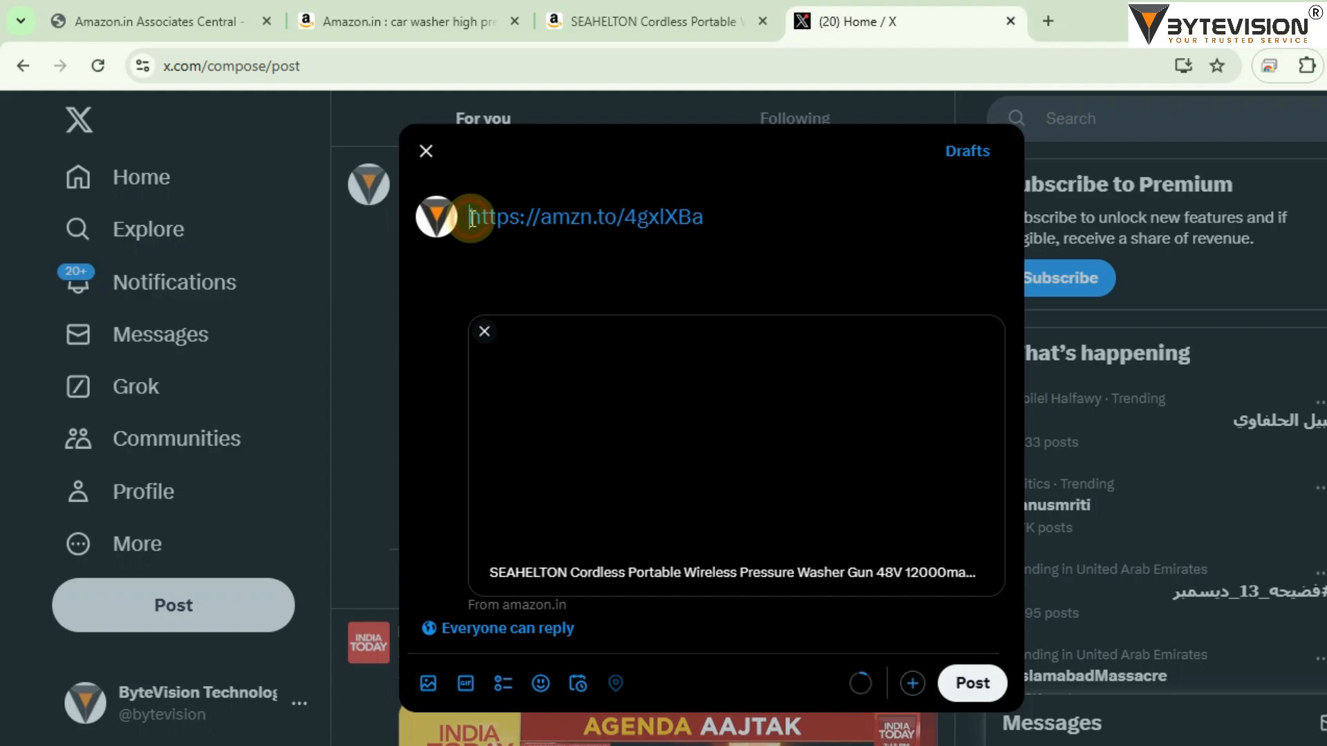
key("Return")
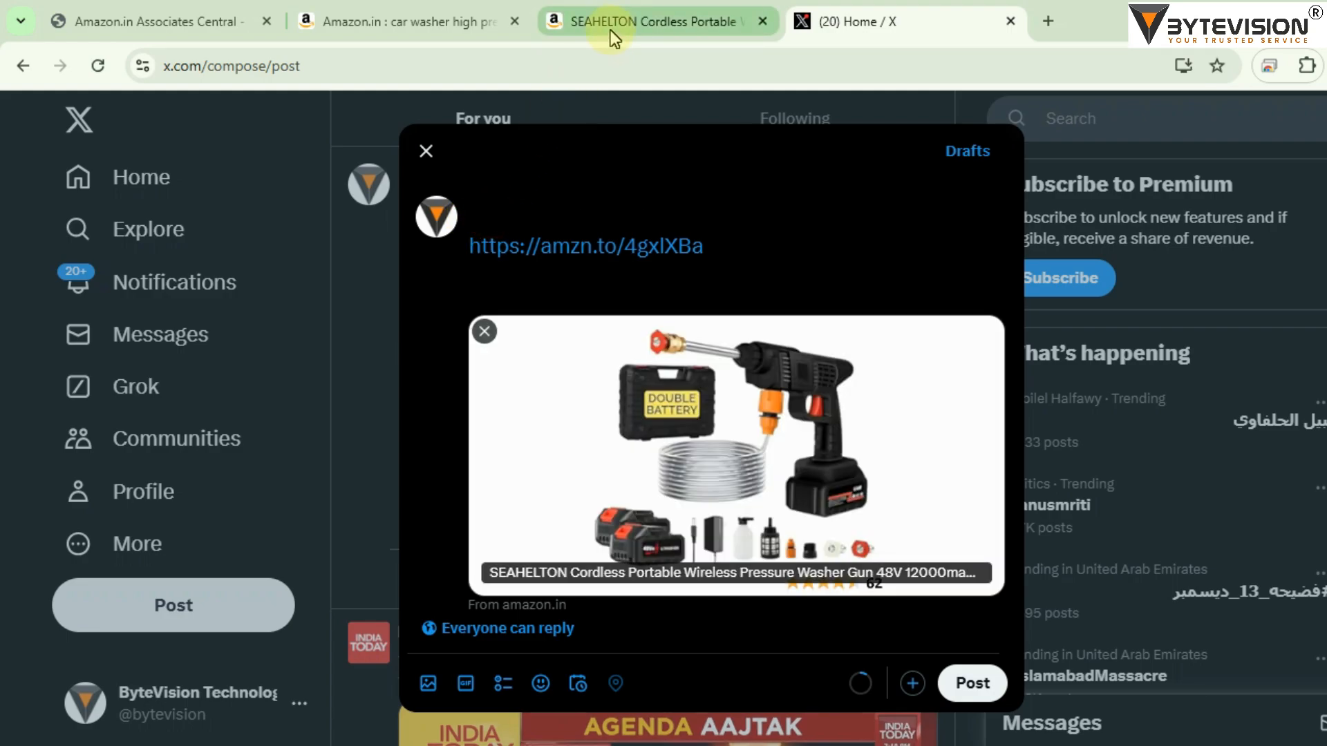
Take the SEAHELTON product's full title from the Amazon tab and paste it above the link
left_click(627, 14)
left_click_drag(878, 651, 601, 440)
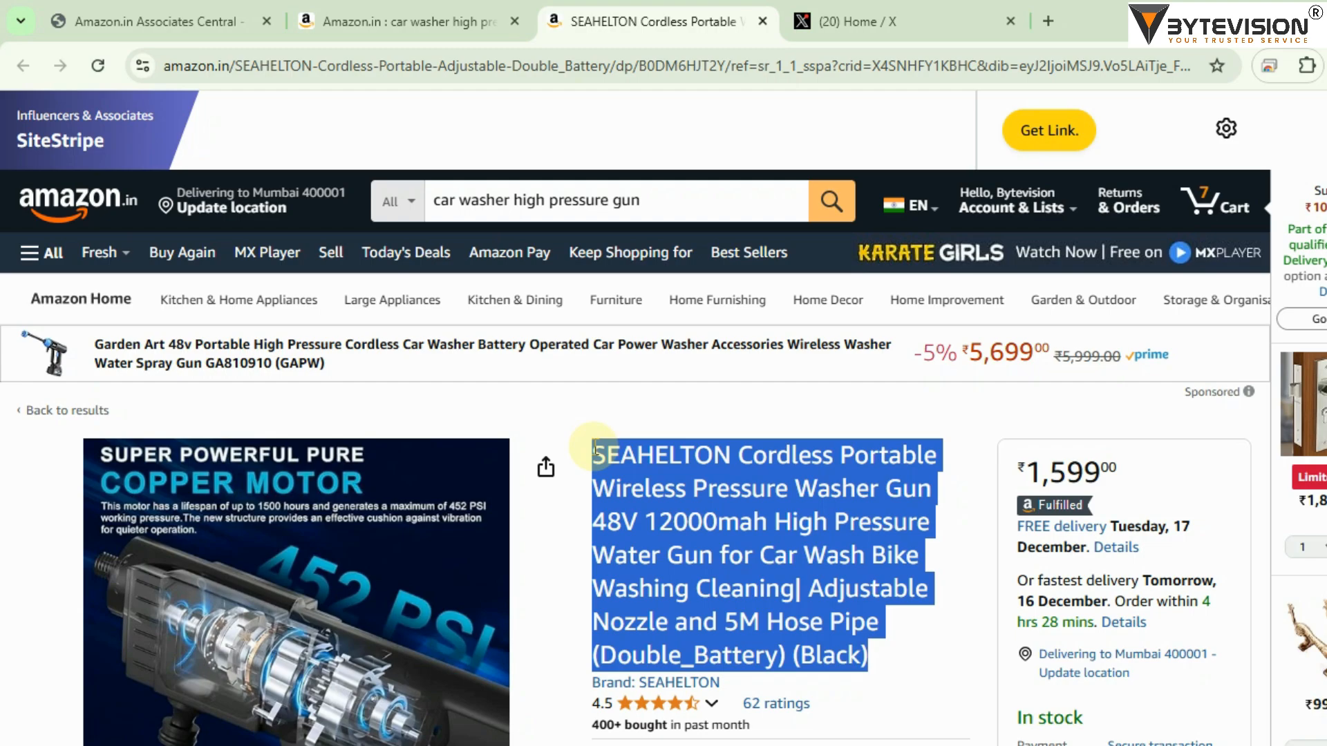
left_click(848, 22)
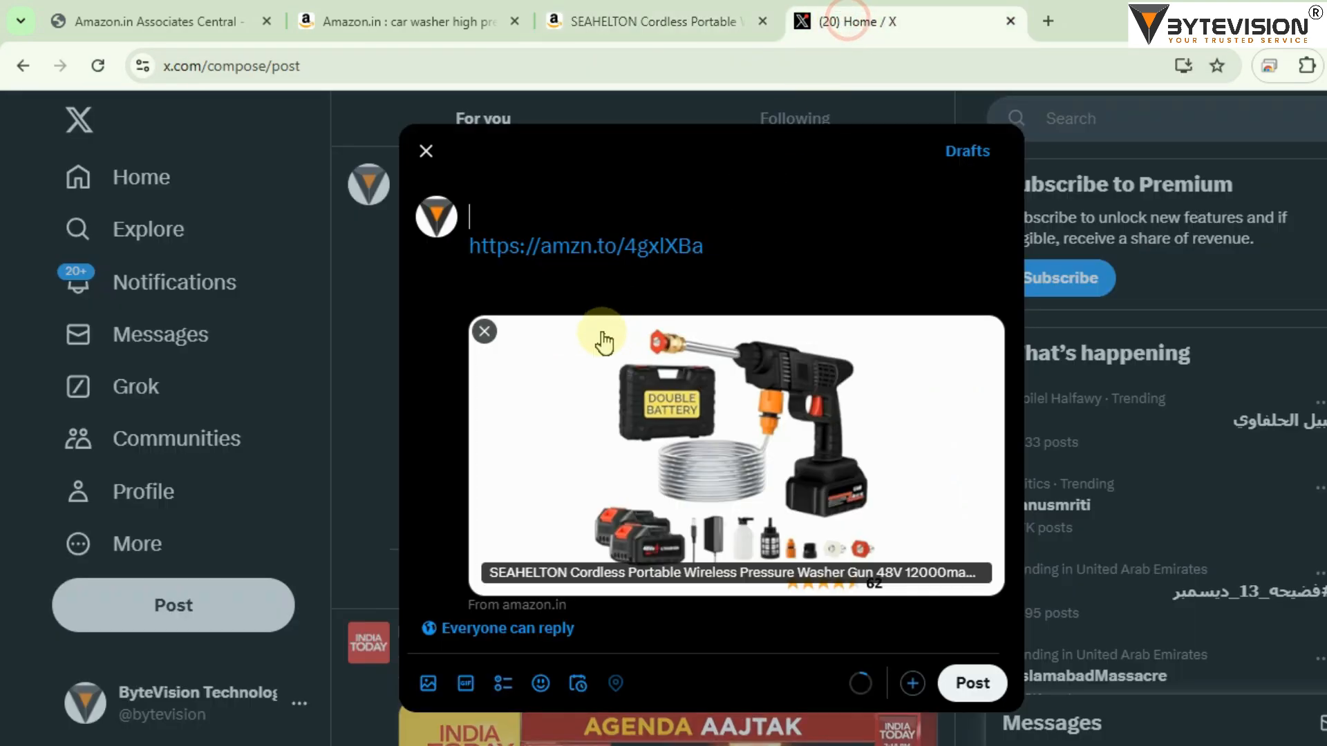
type("SEAHELTON Cordless Portable Wireless Pressure Washer Gun 48V 12000mah High Pressure Water Gun for Car Wash Bike Washing Cleaning| Adjustable Nozzle and 5M Hose Pipe (Double Battery) (Black)")
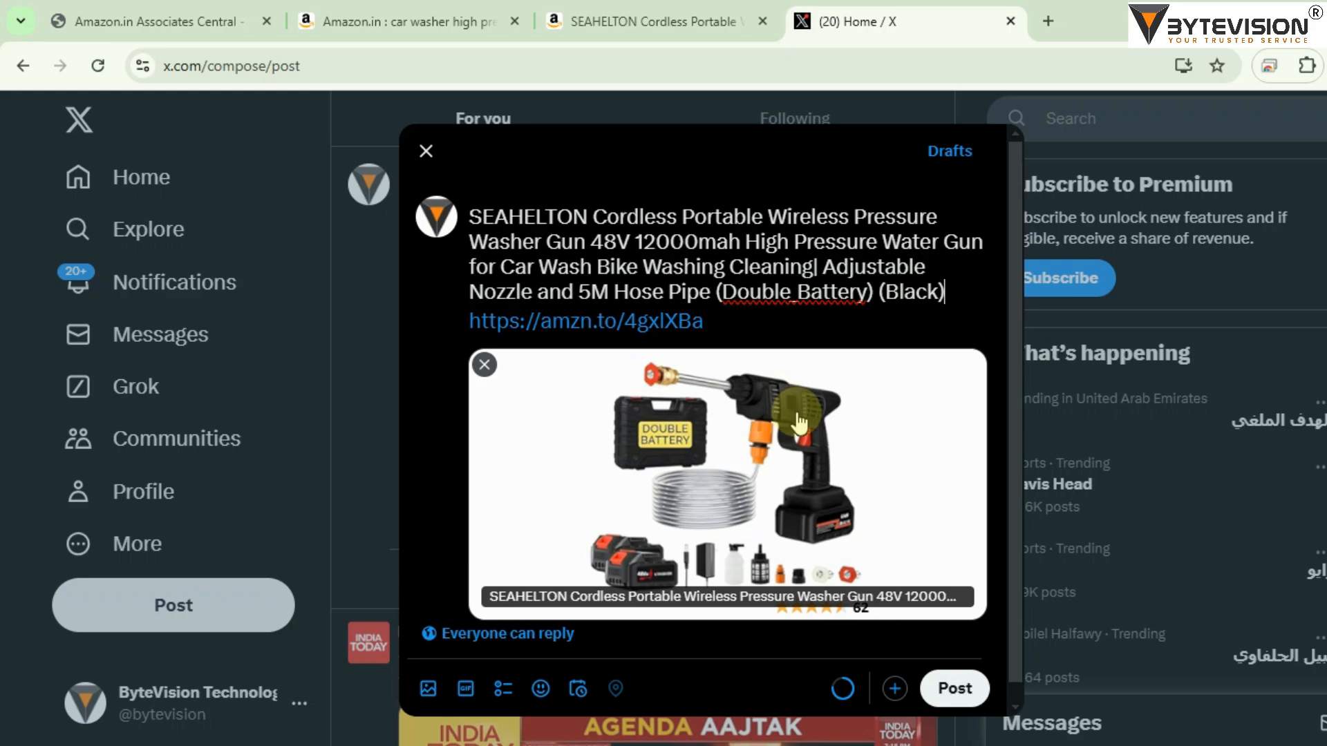
Publish the post and clear the selected product title on the Amazon tab
left_click(960, 689)
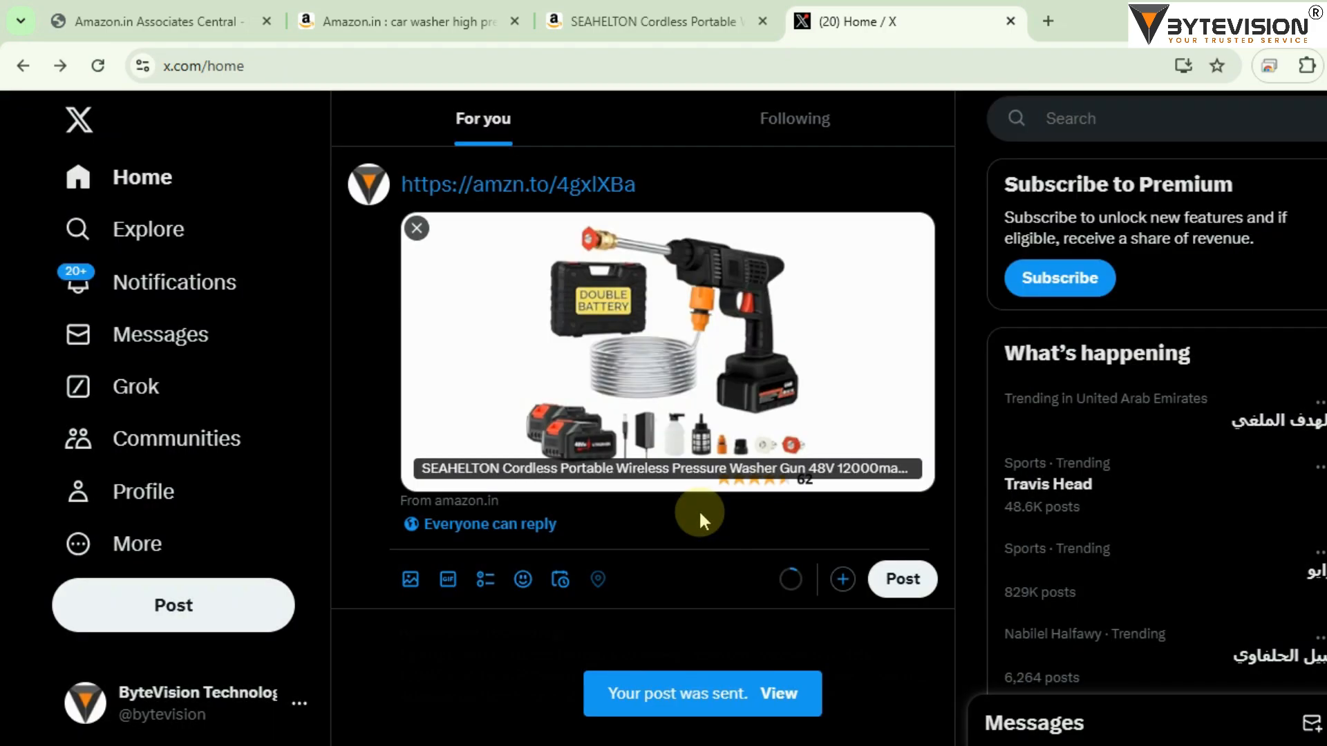
left_click(658, 22)
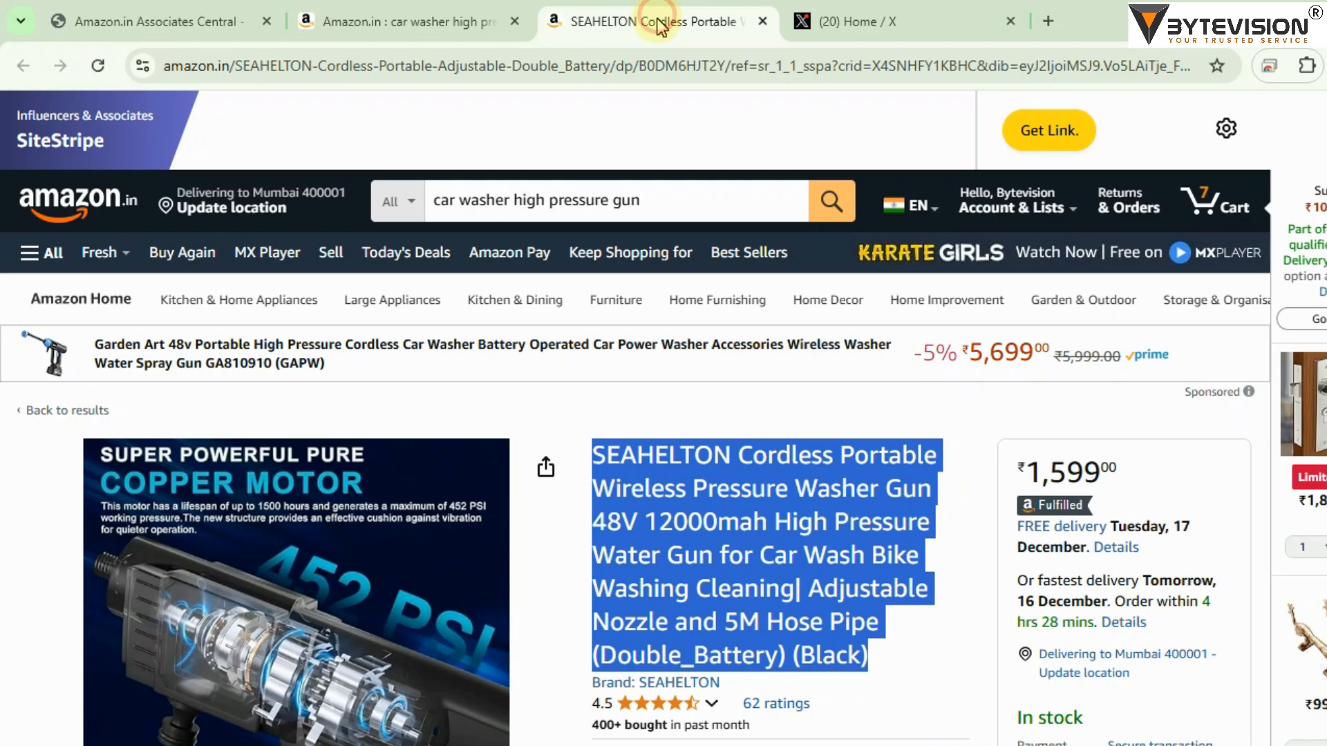
left_click(811, 412)
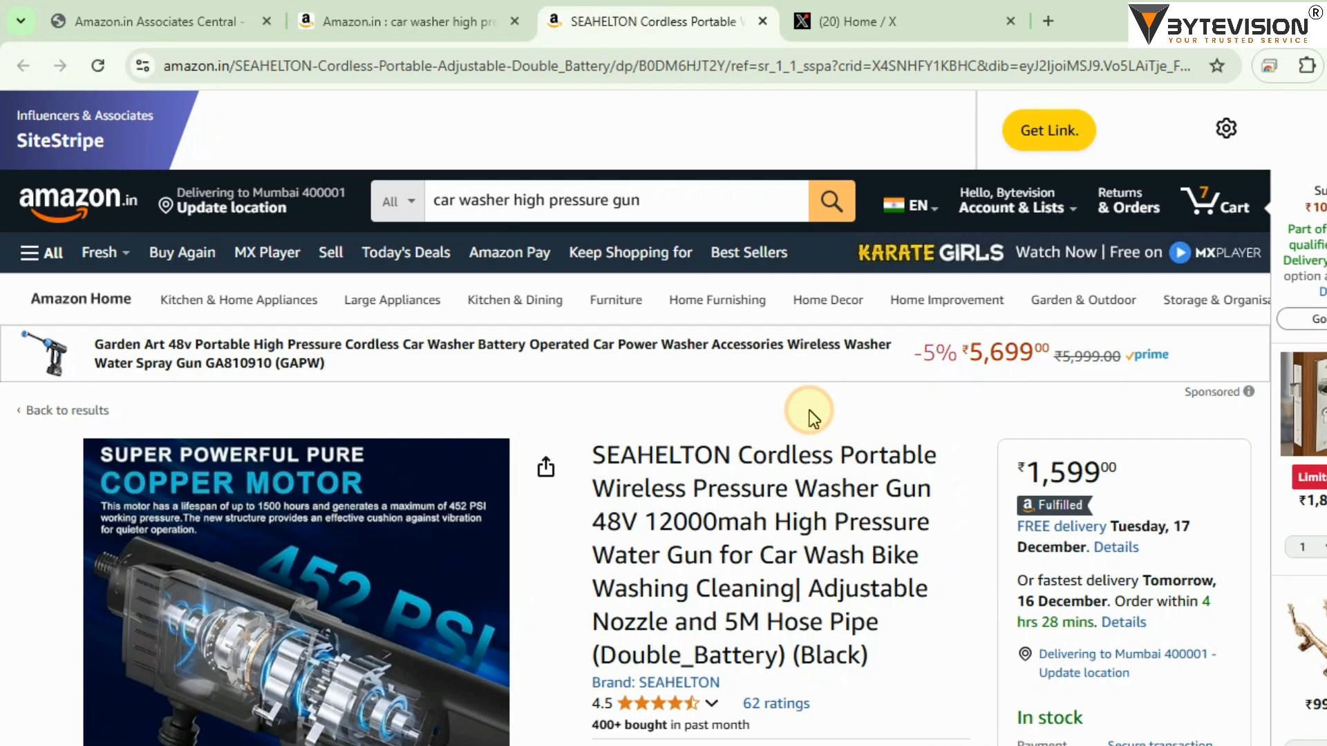
left_click(898, 21)
Find the new SEAHELTON post on the profile and open its own page
left_click(132, 168)
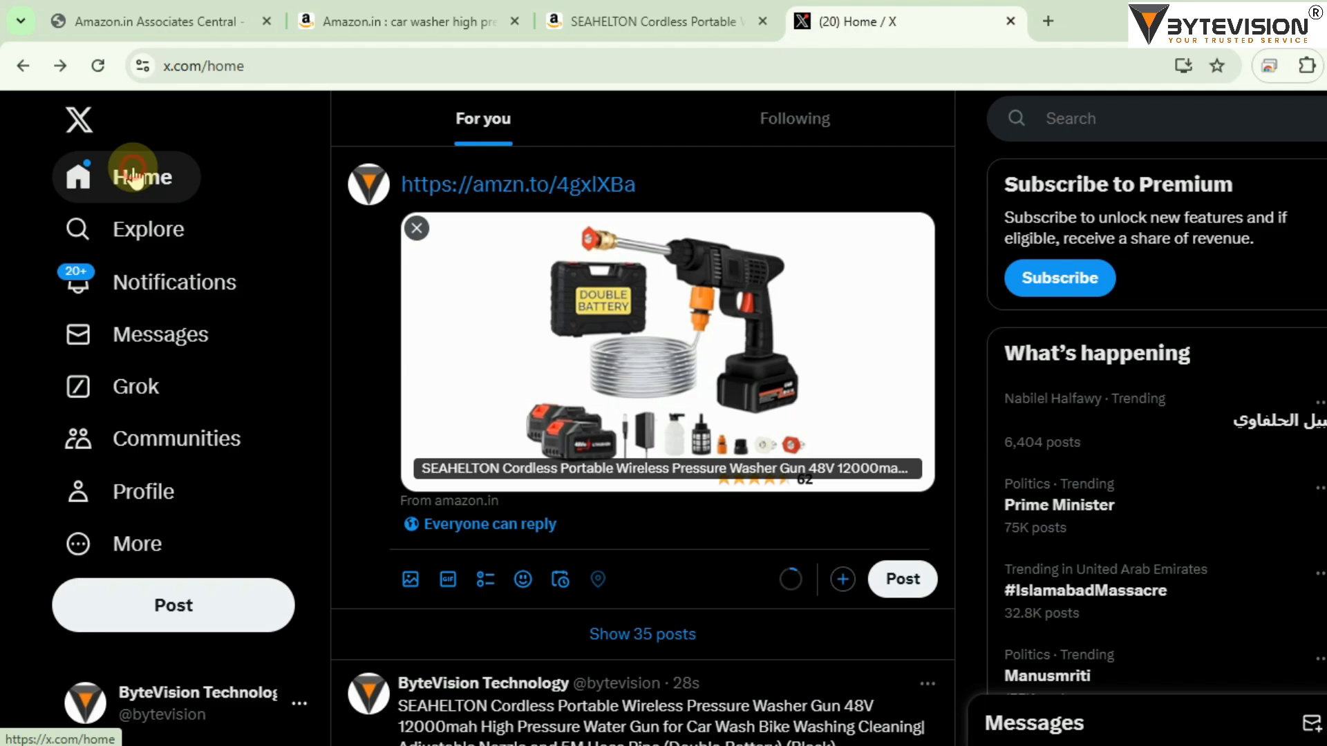
left_click(371, 186)
scroll(450, 438, "down", 3)
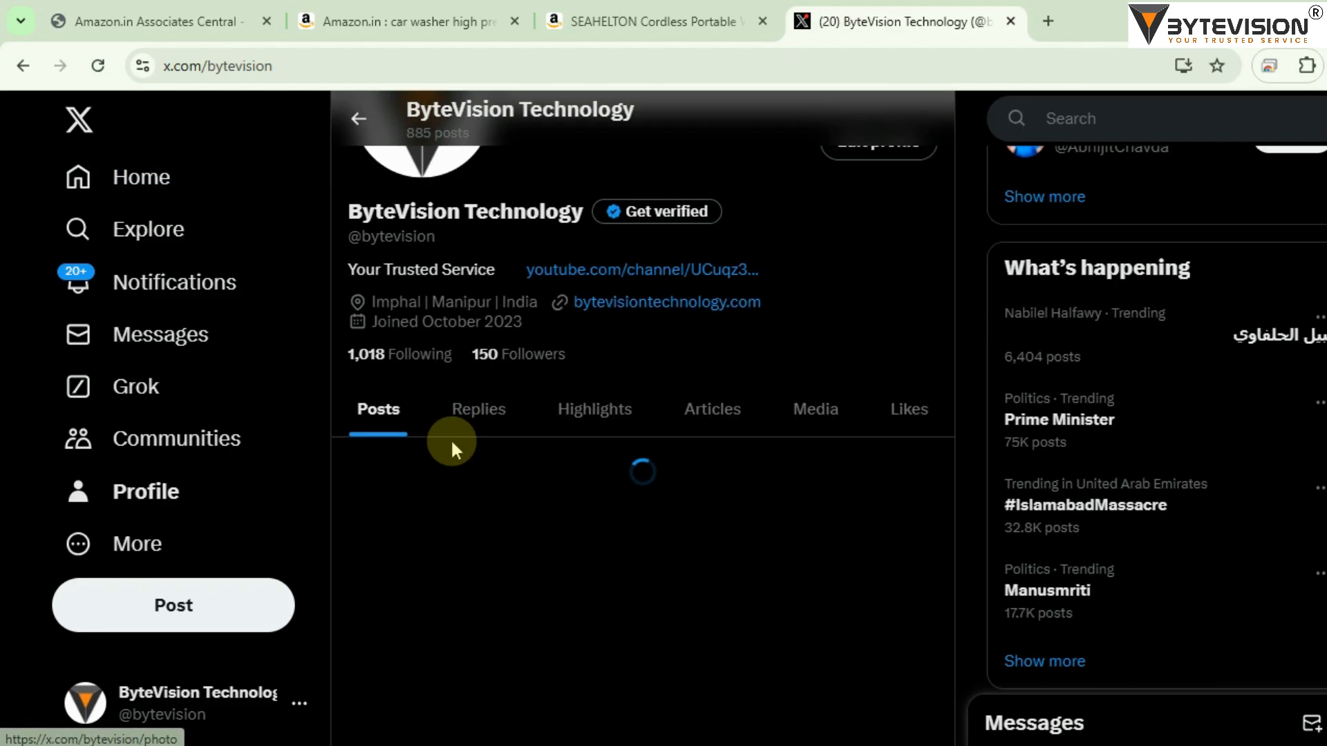
scroll(463, 445, "down", 1)
scroll(504, 438, "down", 4)
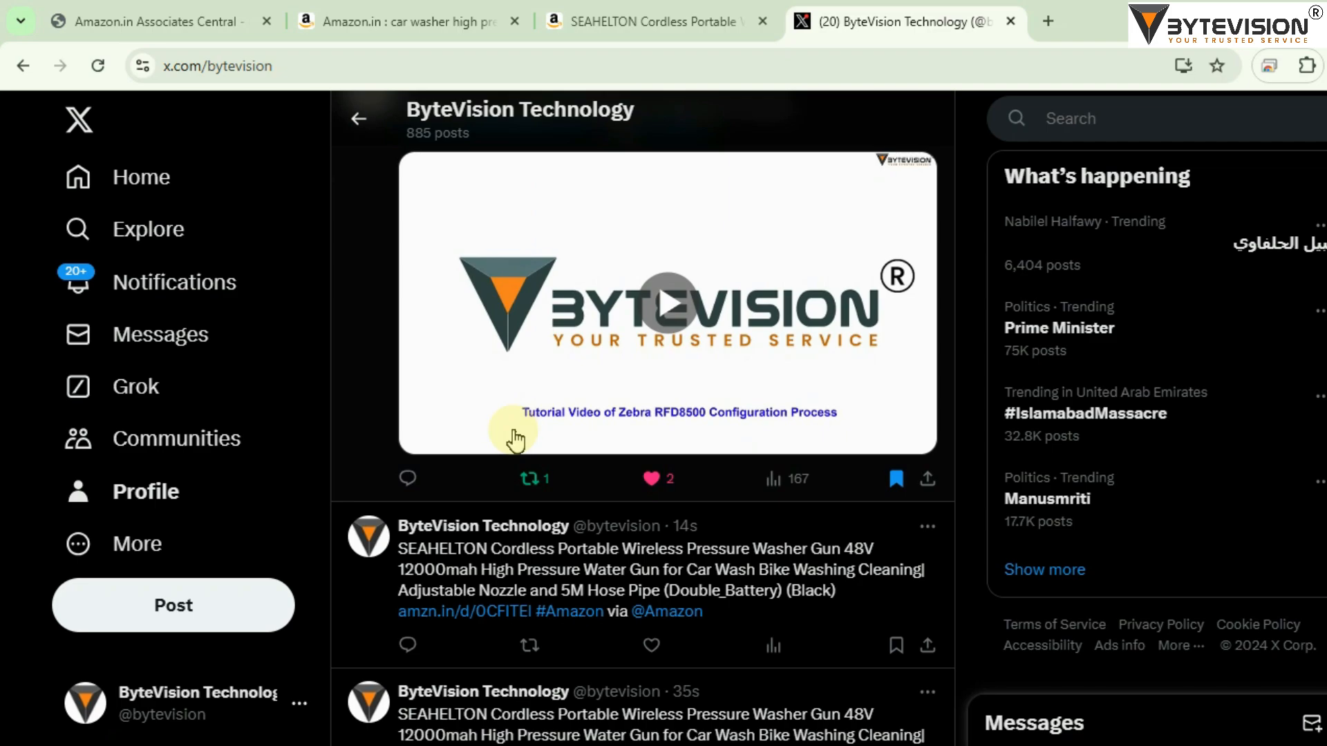
scroll(514, 439, "up", 1)
scroll(515, 438, "up", 2)
scroll(491, 349, "down", 6)
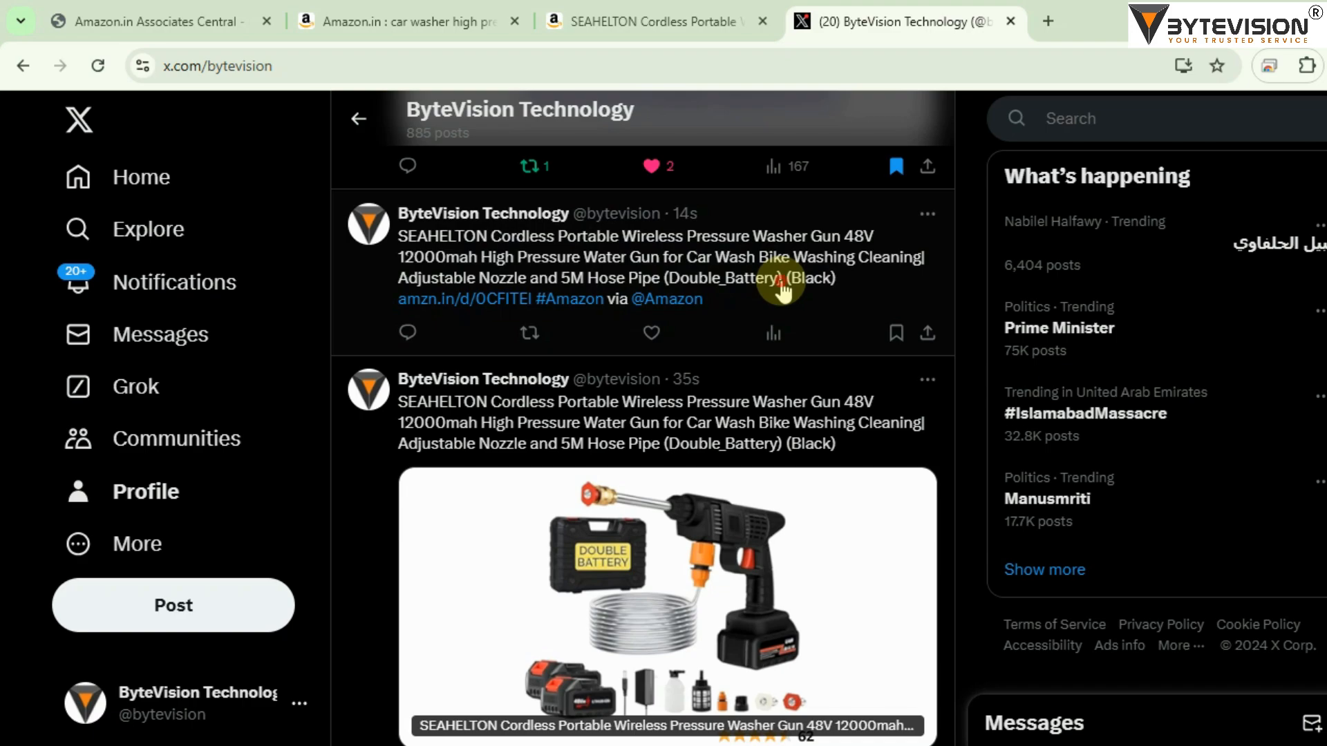
scroll(781, 280, "down", 3)
left_click(840, 228)
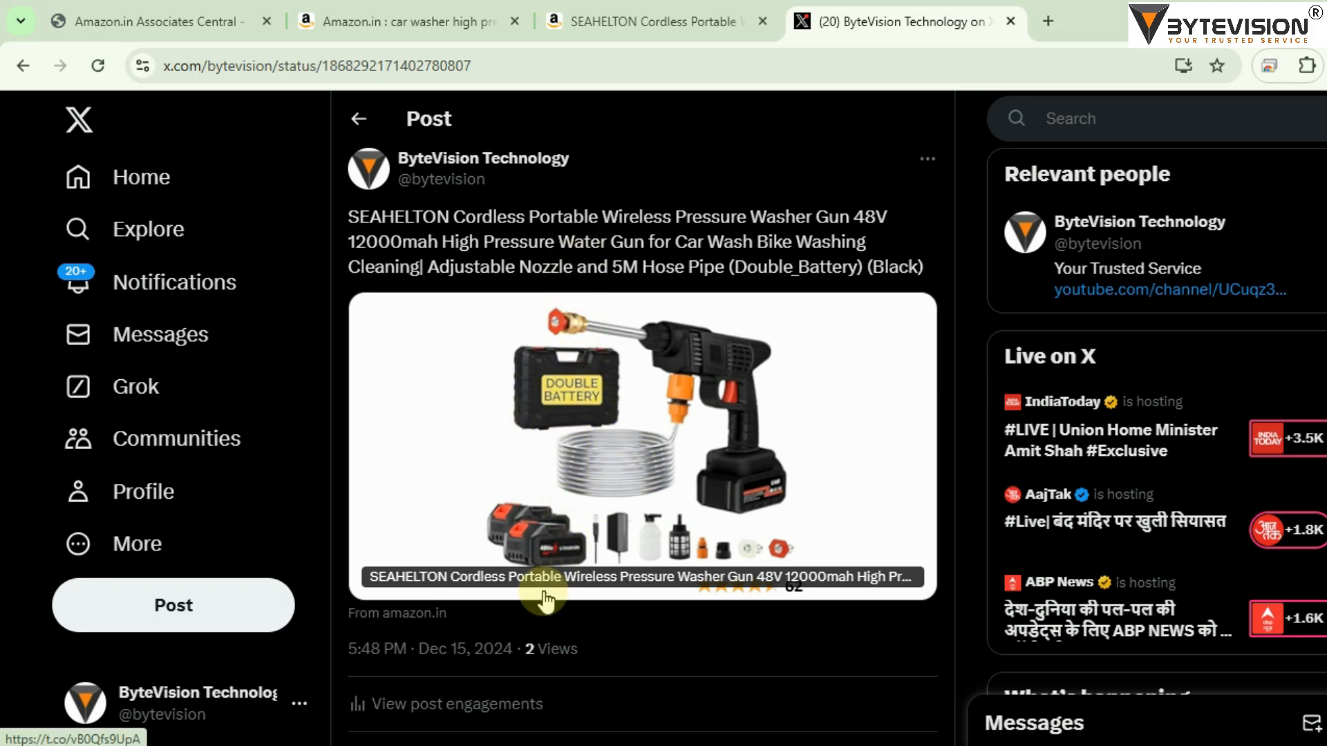
scroll(542, 536, "up", 1)
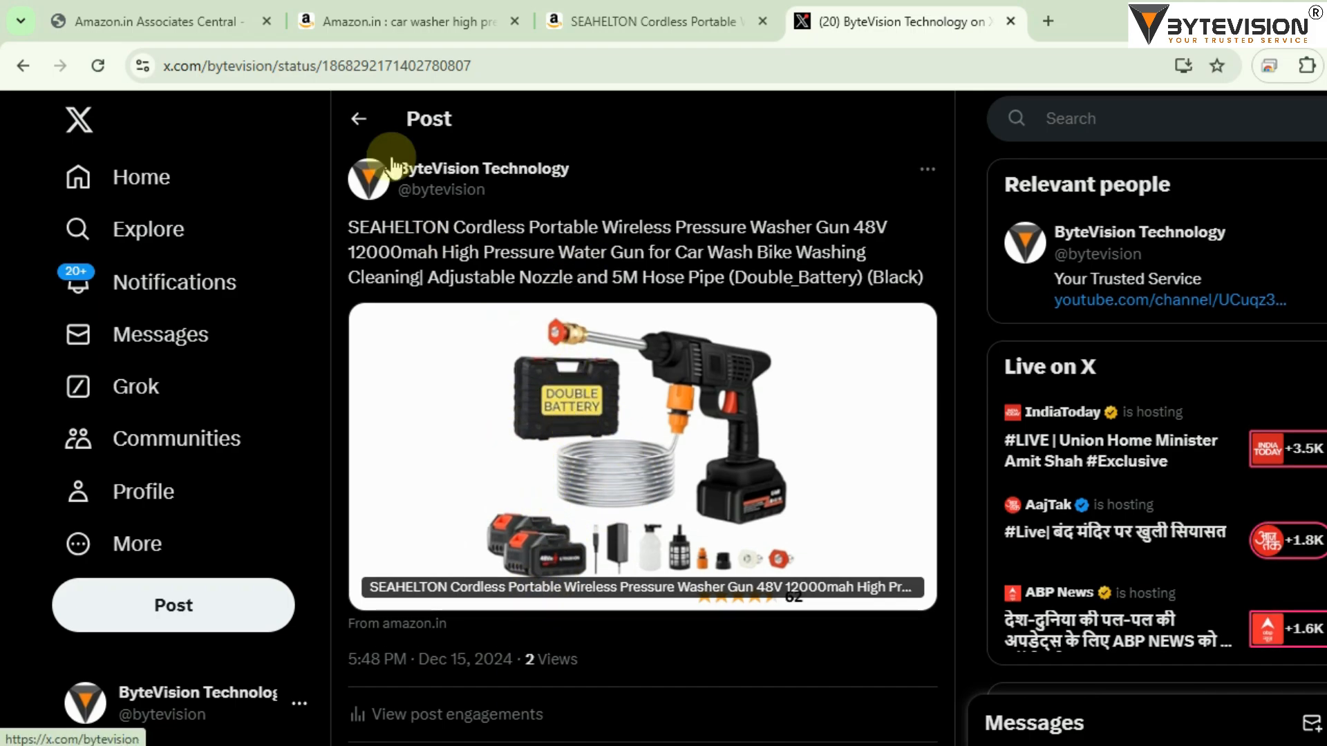